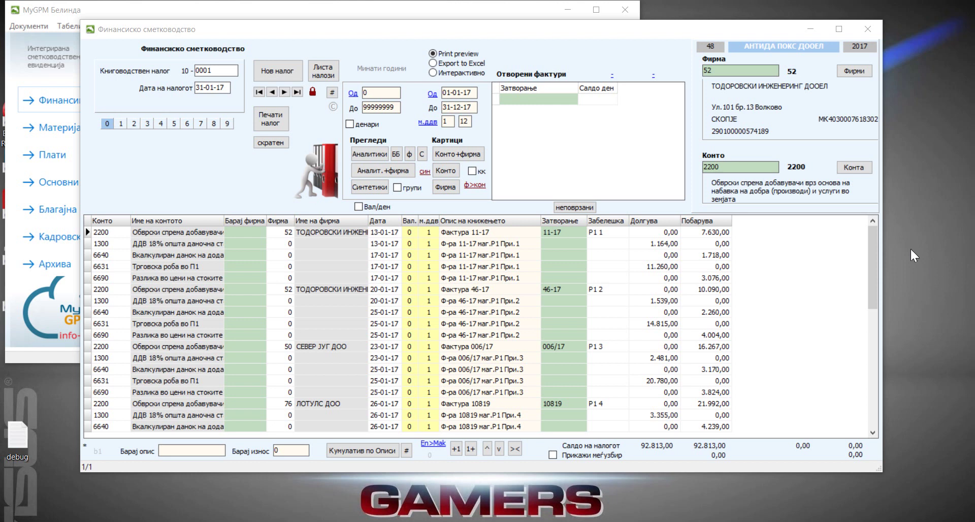
# Open the multilateral compensation form from the additional reviews and load the lists of receivables 1200 and liabilities 2200.
pyautogui.click(325, 165)
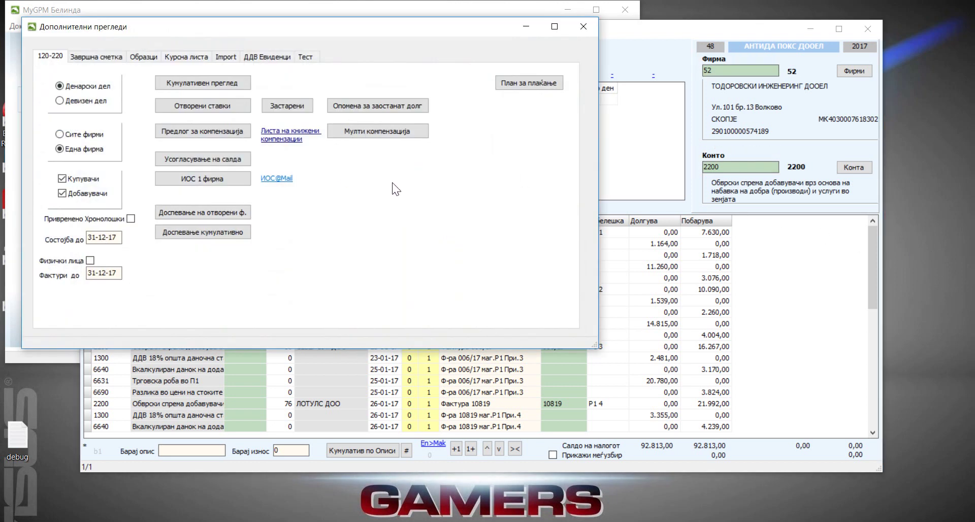
pyautogui.click(376, 133)
pyautogui.moveTo(387, 114); pyautogui.dragTo(373, 62)
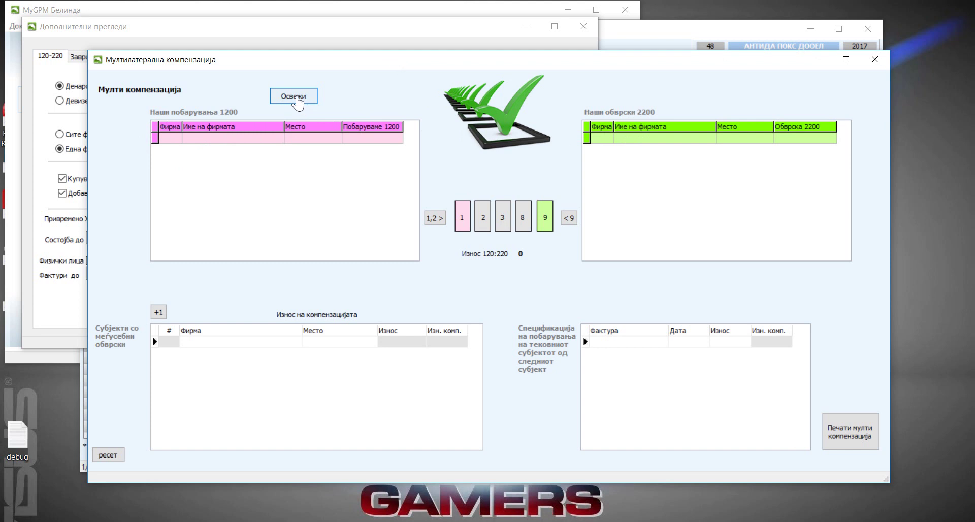
pyautogui.click(296, 98)
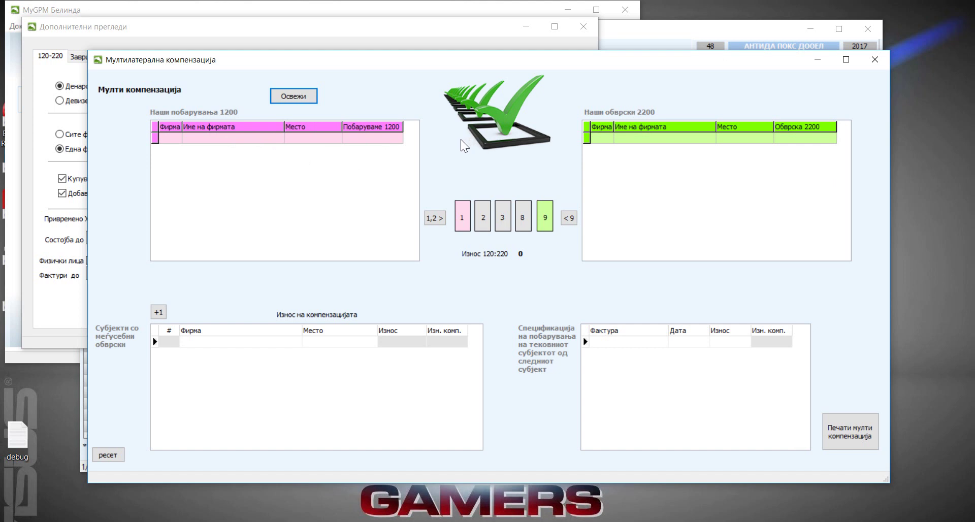
pyautogui.click(292, 104)
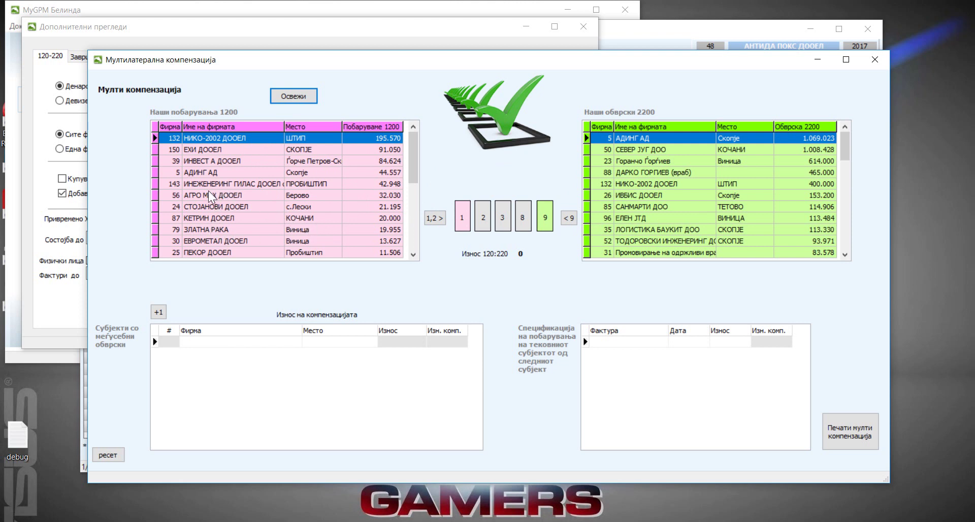
# Choose ИНВЕСТ А ДООЕЛ in receivables and ТОДОРОВСКИ ИНЖЕНЕРИНГ ДООЕЛ in liabilities, then add the first two compensation subjects.
pyautogui.click(214, 162)
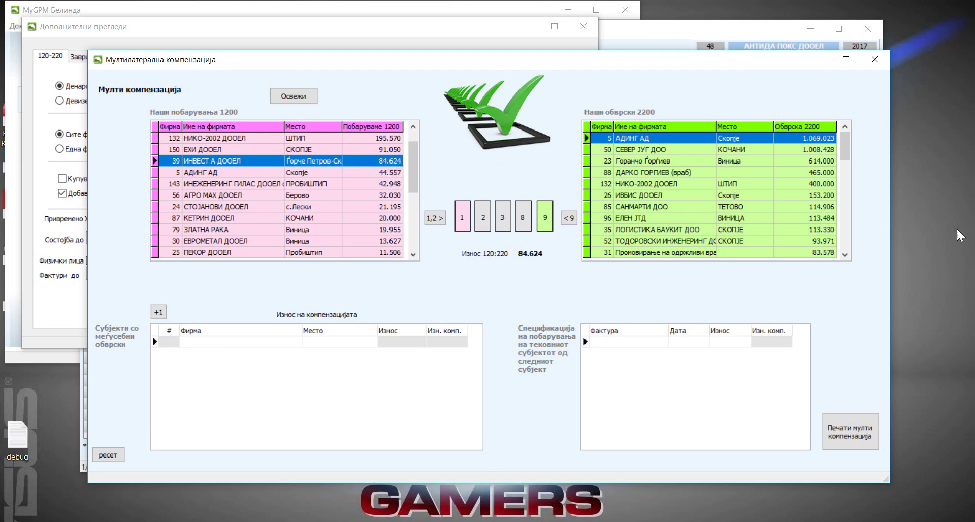
pyautogui.click(777, 242)
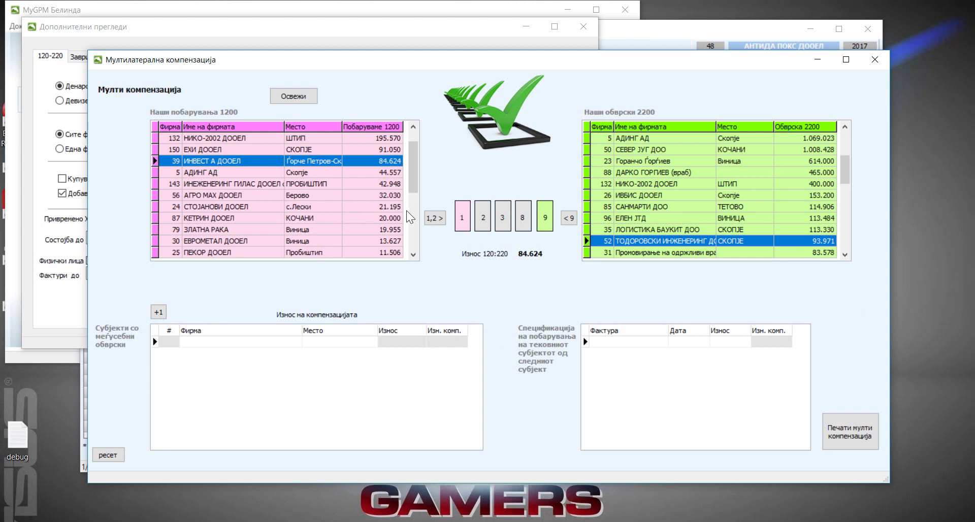
pyautogui.click(436, 219)
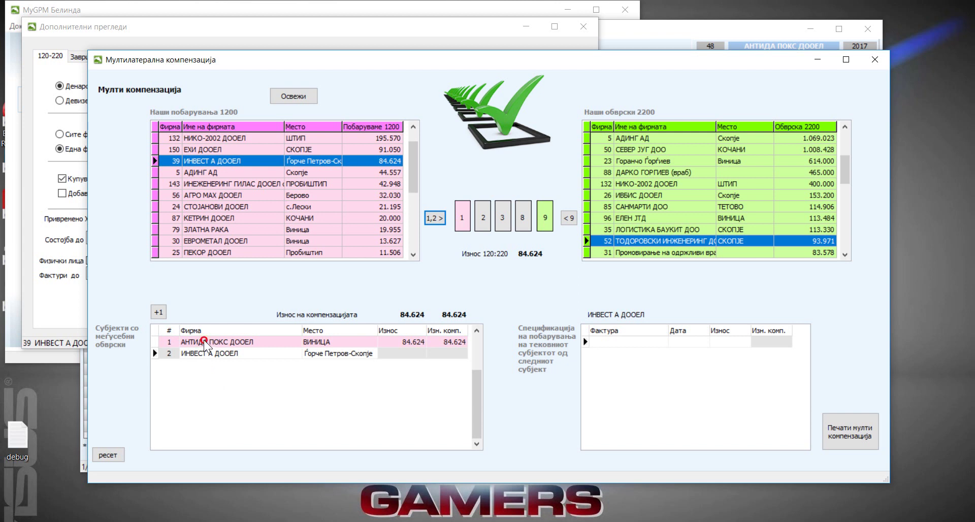
# Review the invoices specified for the first subject, АНТИДА ПОКС ДООЕЛ.
pyautogui.click(208, 345)
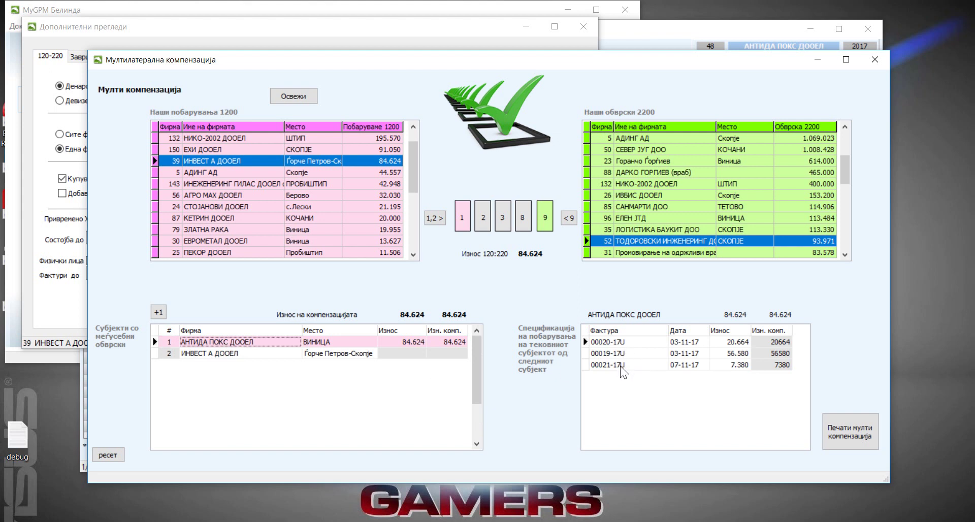
pyautogui.click(624, 345)
pyautogui.click(624, 352)
pyautogui.click(622, 366)
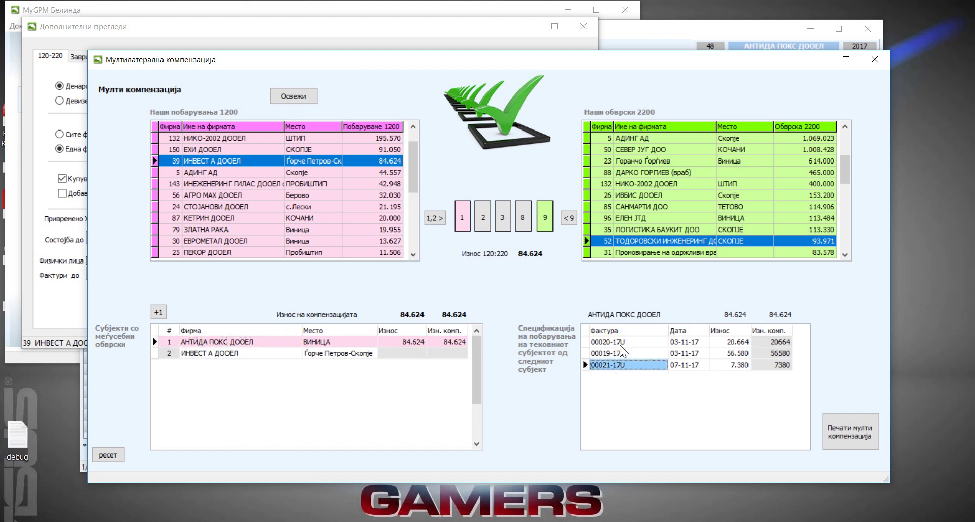
pyautogui.click(619, 345)
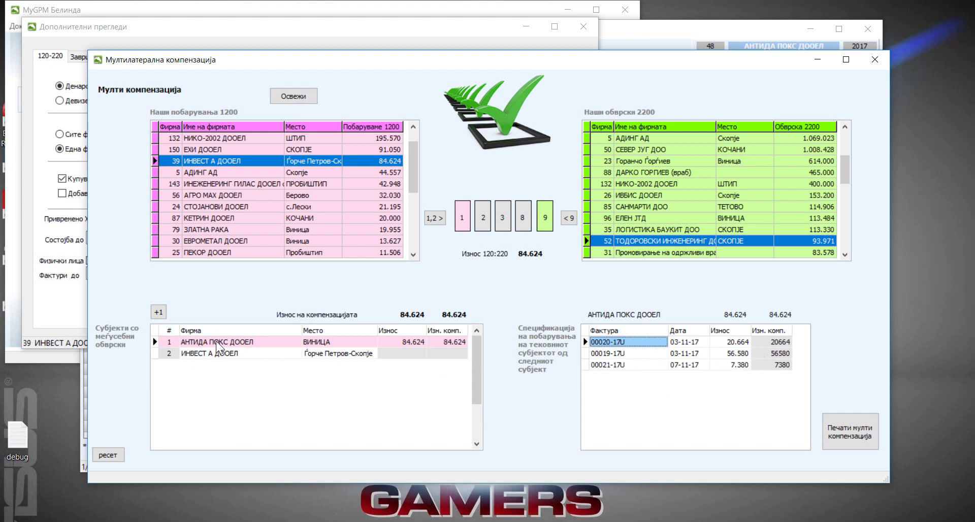
# Add invoice 34-17 dated 15-06-17 for 50000 to the specification of ИНВЕСТ А ДООЕЛ.
pyautogui.click(206, 355)
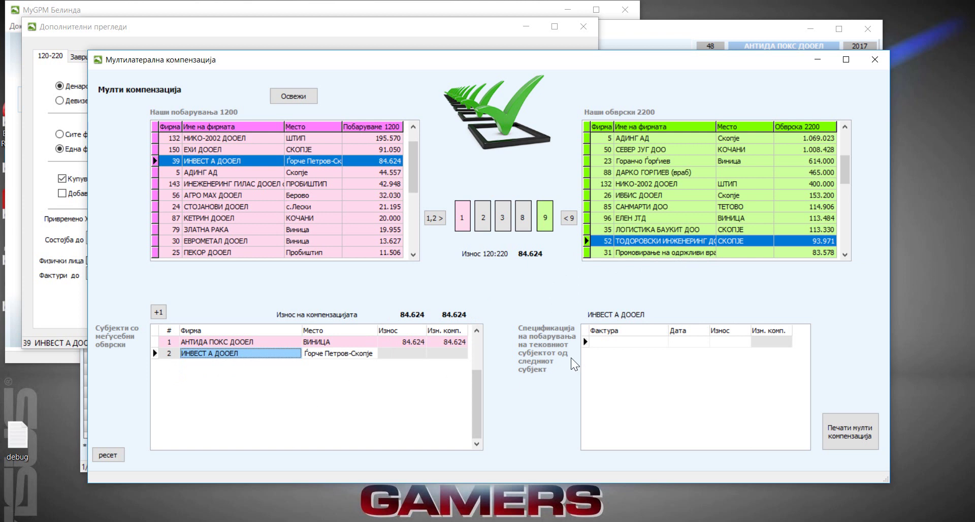
pyautogui.click(616, 345)
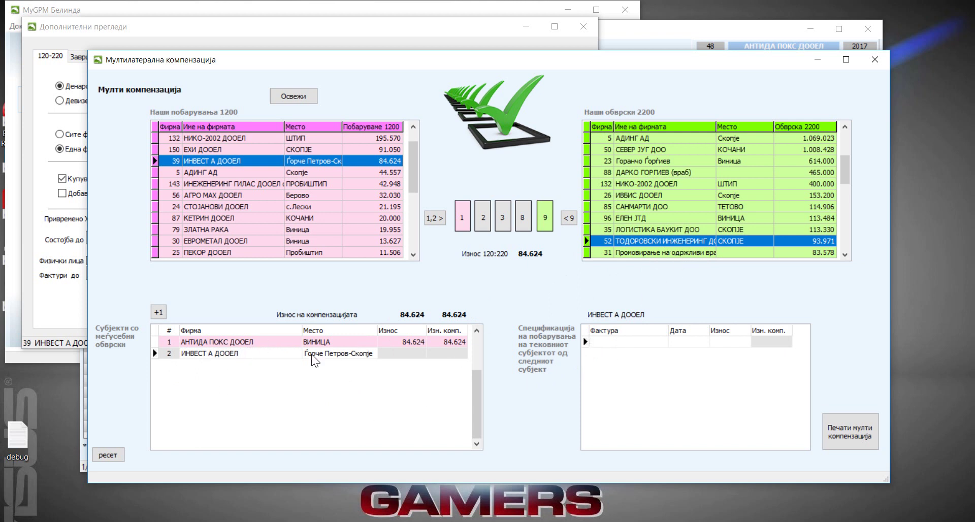
pyautogui.click(656, 354)
pyautogui.write('34-17')
pyautogui.press('Tab')
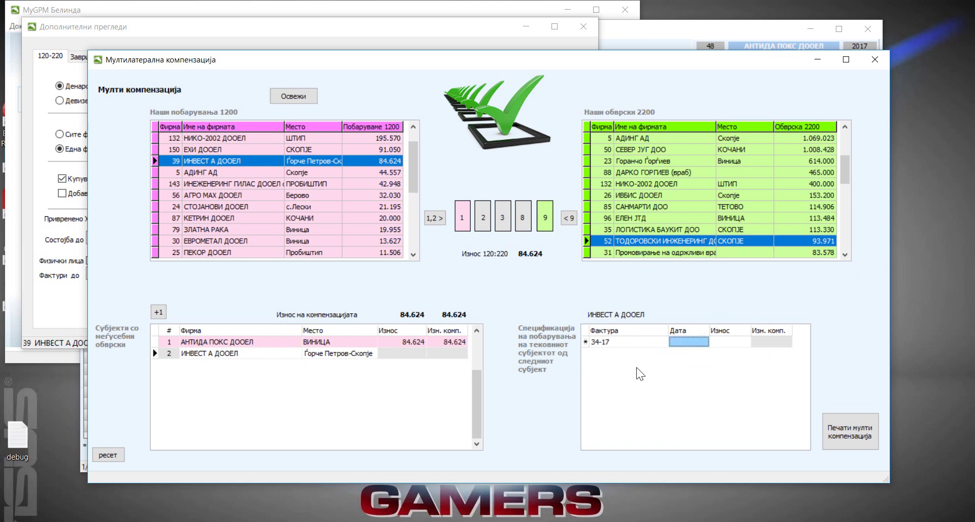
pyautogui.write('15-06-17')
pyautogui.press('Tab')
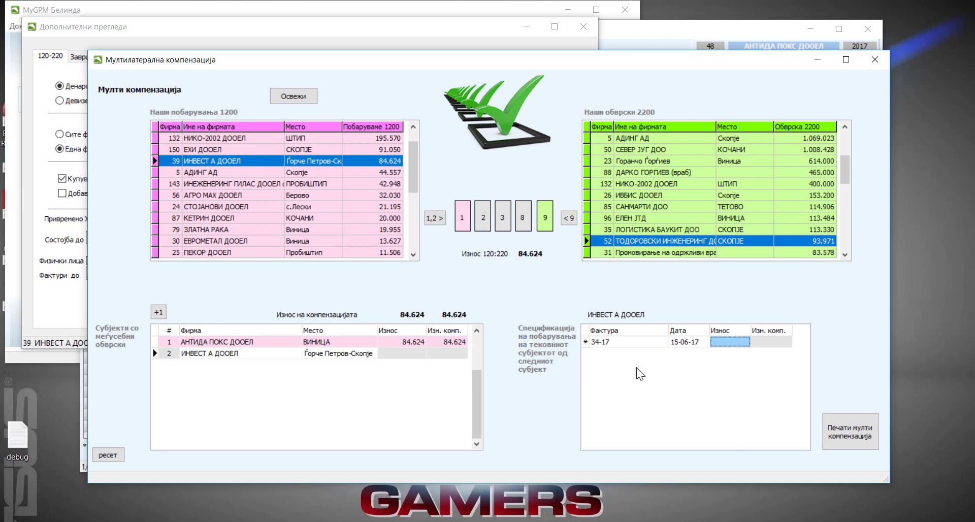
pyautogui.write('50000')
pyautogui.press('Tab')
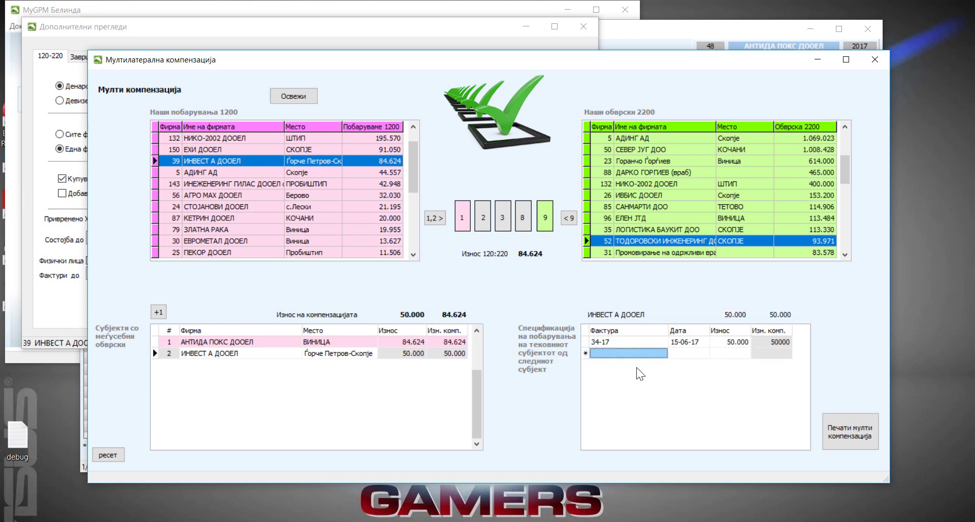
# Add a second invoice for ИНВЕСТ А ДООЕЛ: 48-17, dated 12-07-17, amount 28000.
pyautogui.write('48')
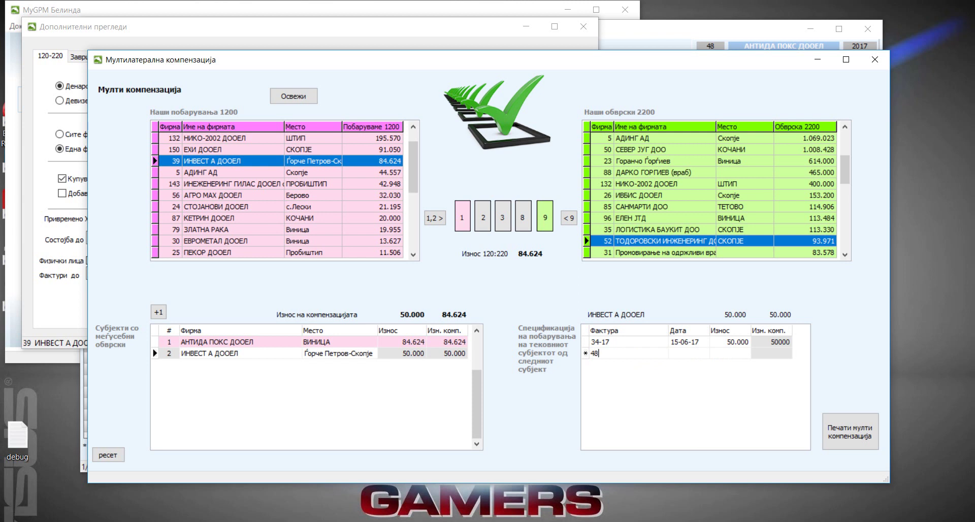
pyautogui.write('-17')
pyautogui.press('Tab')
pyautogui.write('12-07-17')
pyautogui.press('Tab')
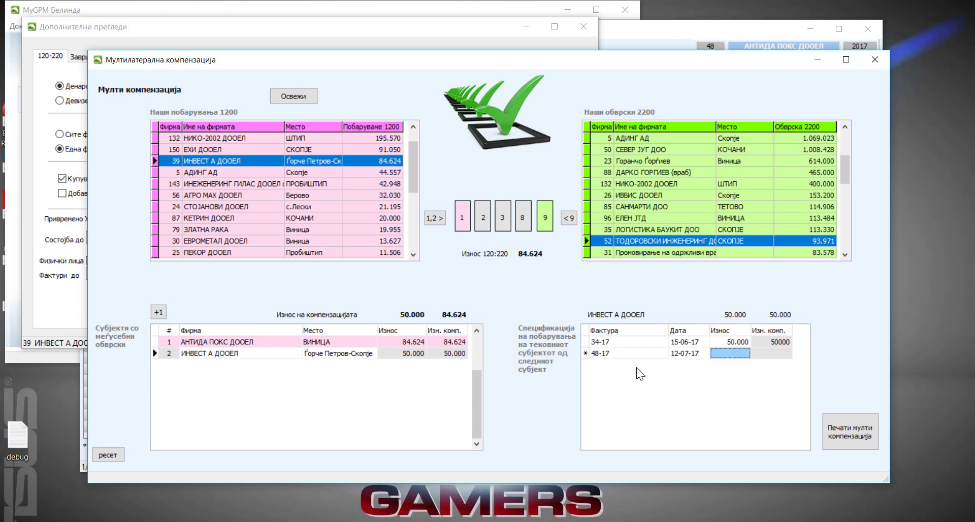
pyautogui.write('28000')
pyautogui.click(636, 367)
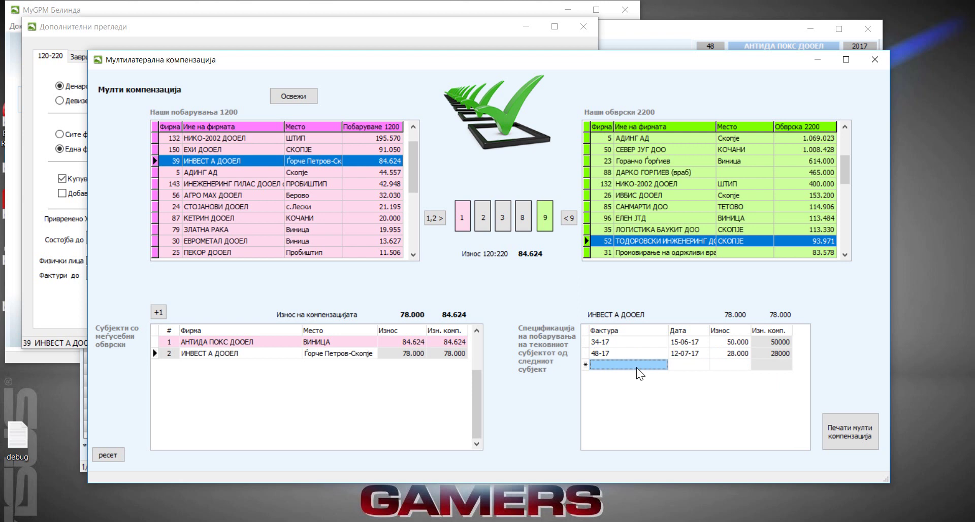
# Add a third invoice for ИНВЕСТ А ДООЕЛ: 52-17, dated 15-08-17, amount 30000.
pyautogui.write('52-17')
pyautogui.press('Tab')
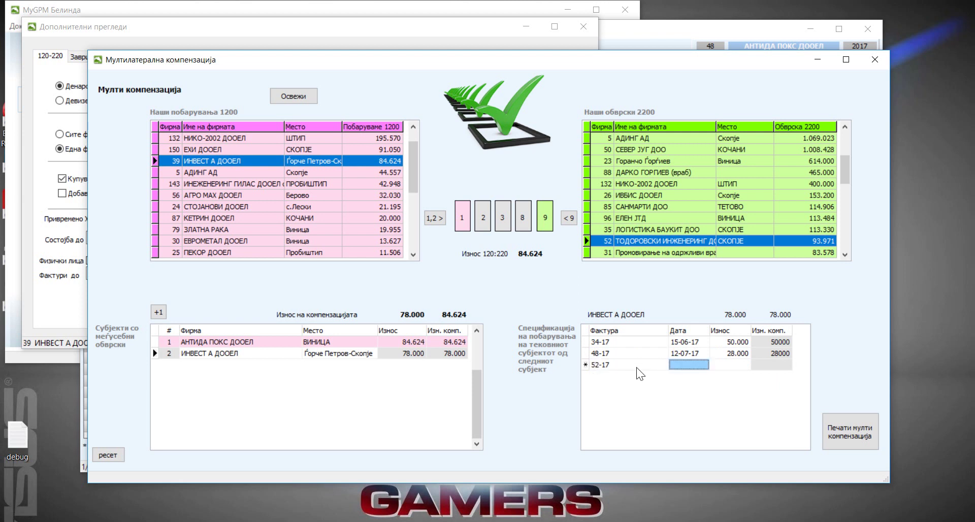
pyautogui.write('15-08-17')
pyautogui.press('Tab')
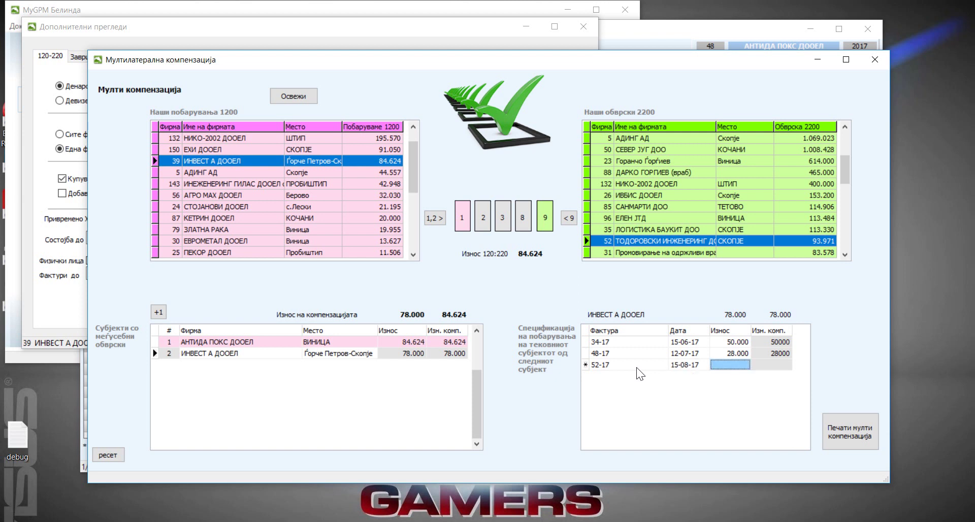
pyautogui.write('30000')
pyautogui.press('Tab')
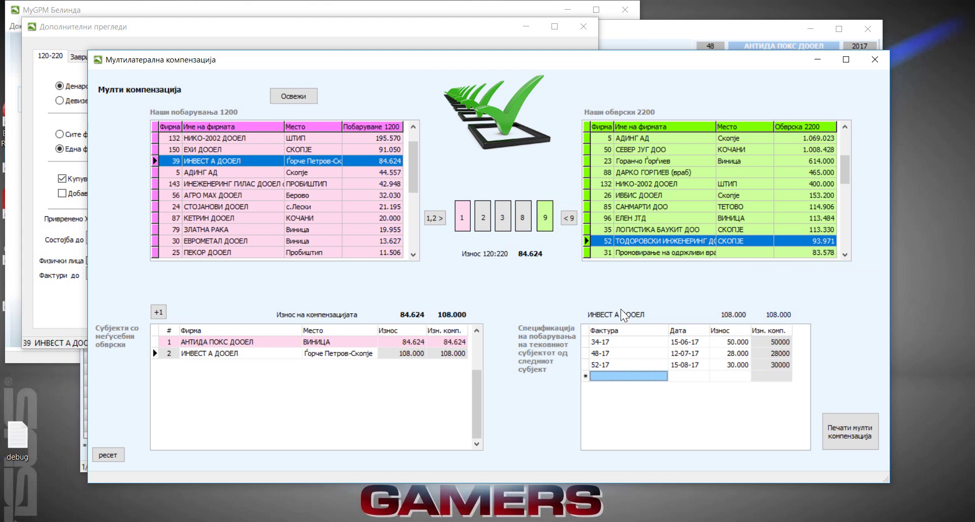
# Add ТОДОРОВСКИ ИНЖЕНЕРИНГ ДООЕЛ from the liabilities list as the final subject of the compensation.
pyautogui.click(210, 353)
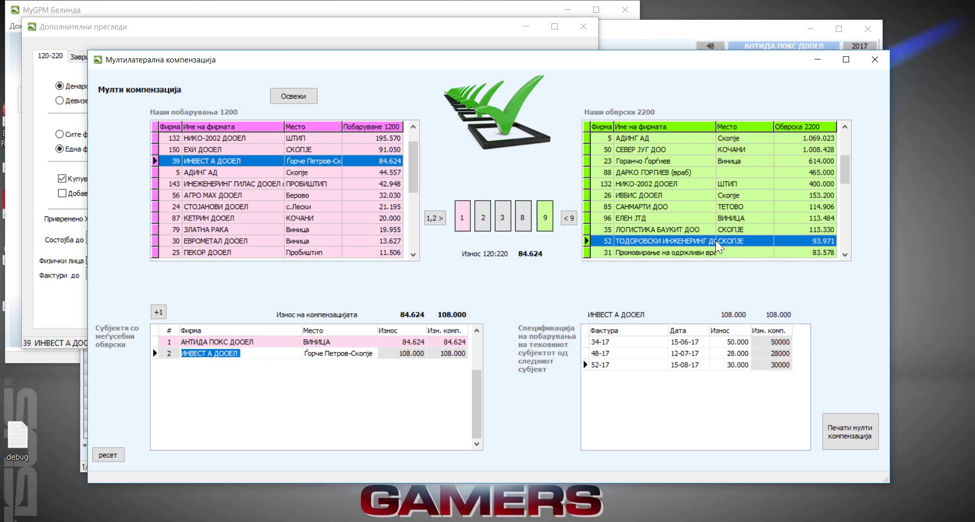
pyautogui.click(737, 243)
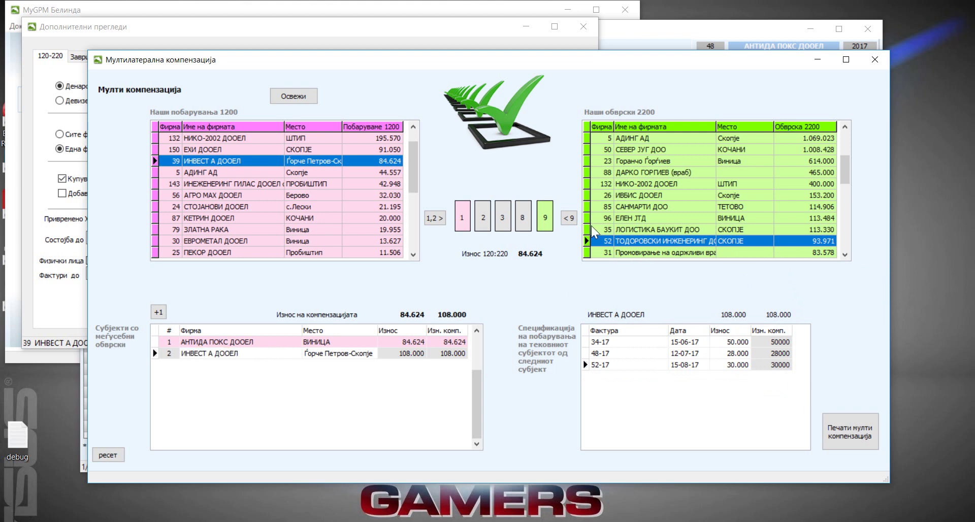
pyautogui.click(569, 219)
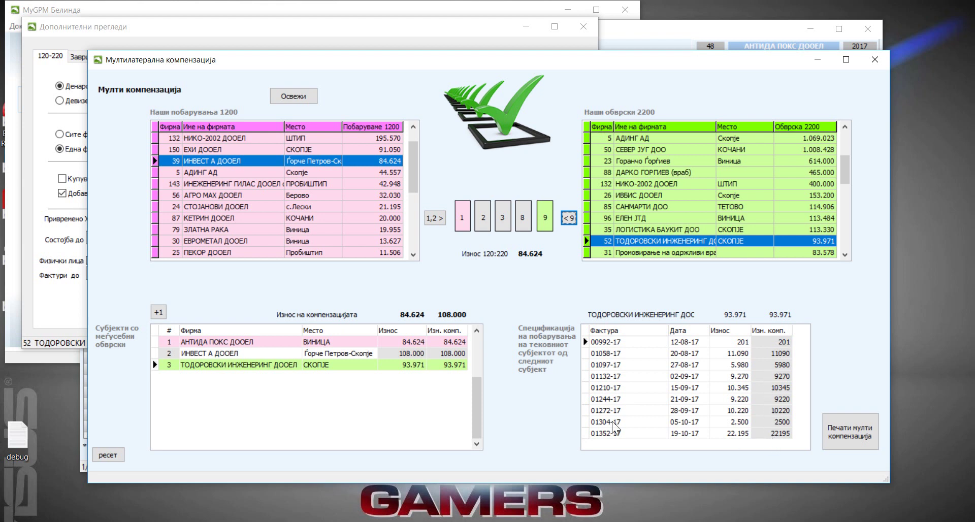
pyautogui.click(213, 366)
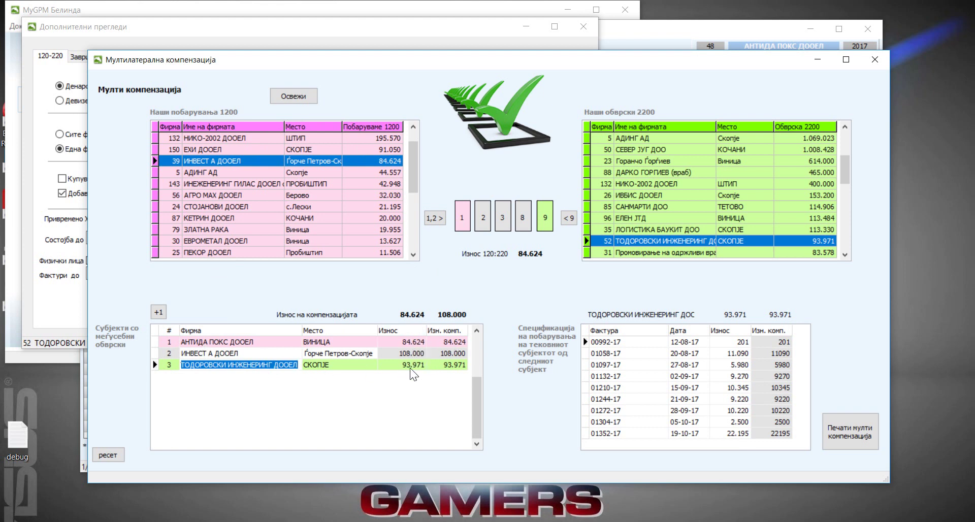
# Compare the total amounts and compensation amounts of the three subjects in the mutual obligations list.
pyautogui.click(408, 342)
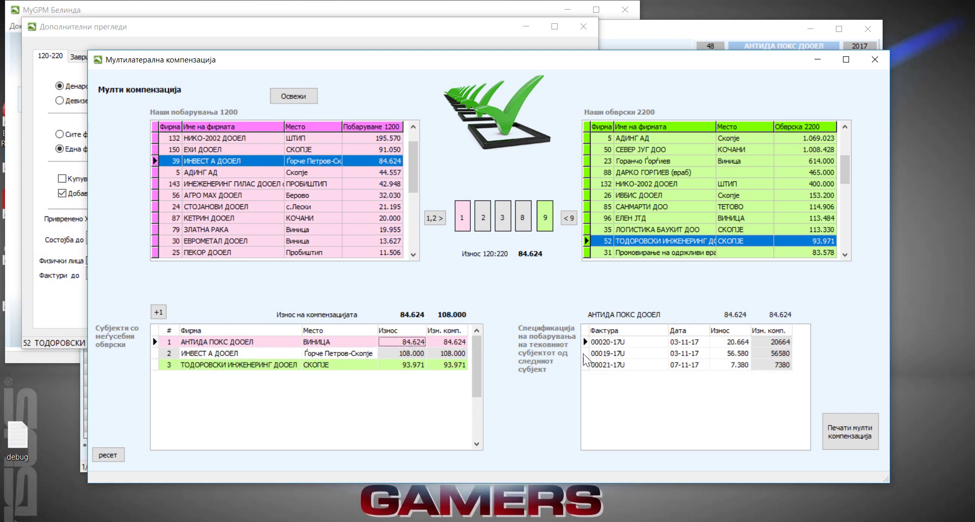
pyautogui.click(413, 354)
pyautogui.click(412, 362)
pyautogui.click(413, 345)
pyautogui.click(407, 354)
pyautogui.click(407, 362)
pyautogui.click(420, 342)
pyautogui.click(449, 342)
pyautogui.click(449, 351)
pyautogui.click(449, 363)
pyautogui.click(450, 342)
pyautogui.click(450, 353)
pyautogui.click(452, 363)
pyautogui.click(453, 343)
pyautogui.click(455, 353)
pyautogui.click(455, 365)
pyautogui.click(455, 342)
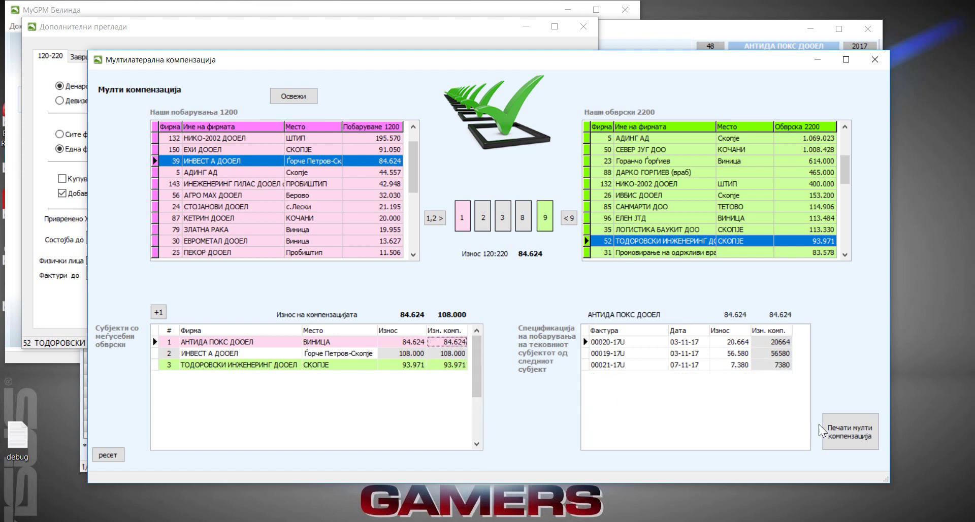
# Generate the print preview of the multi-compensation statement and close it.
pyautogui.click(852, 431)
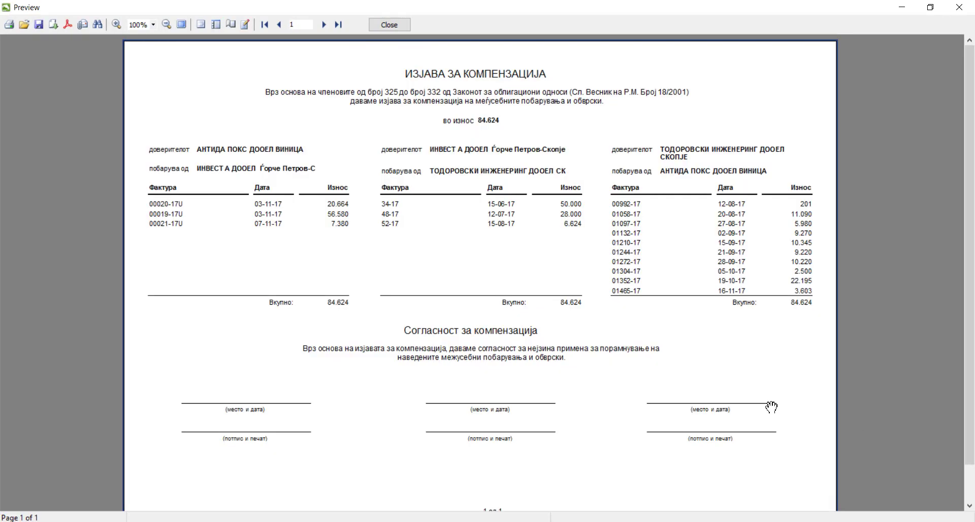
pyautogui.click(390, 25)
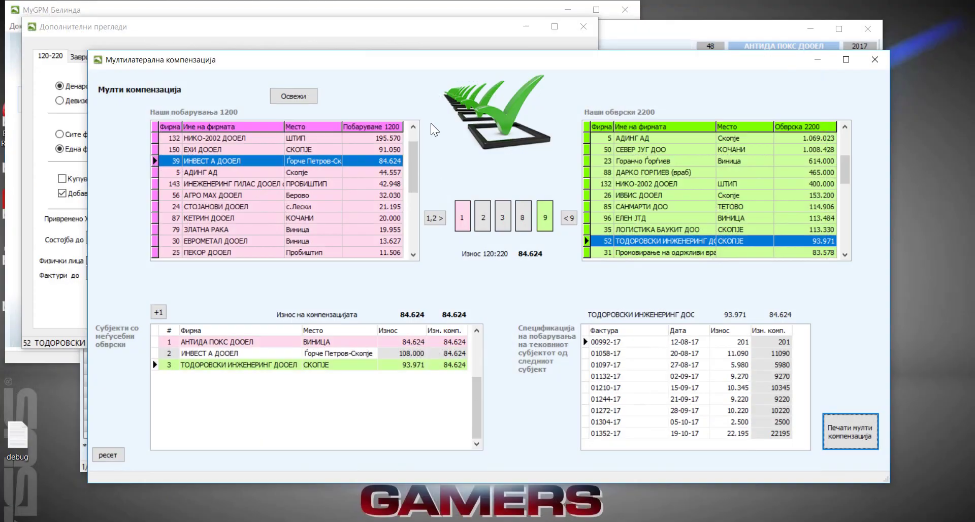
# Check each subject's compensation amount and the reduced amounts on invoices 52-17 and 01465-17.
pyautogui.click(454, 342)
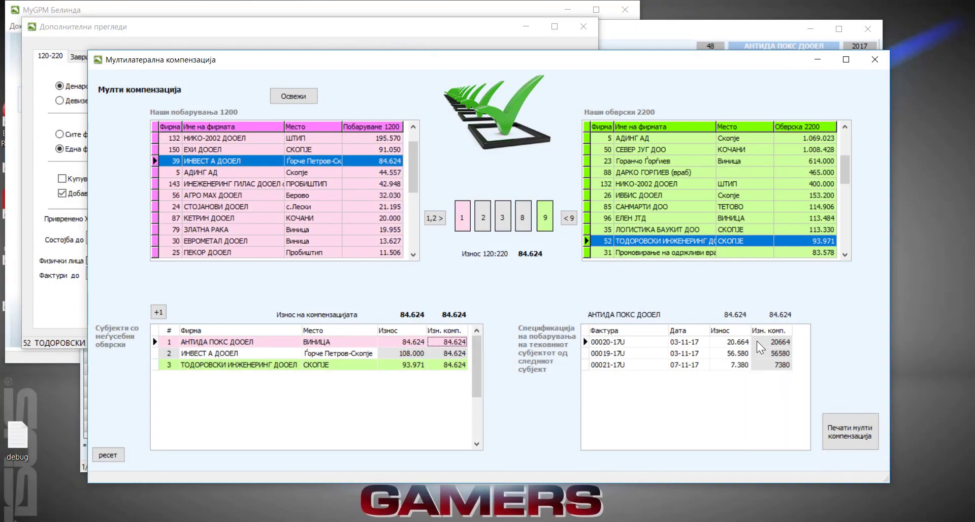
pyautogui.click(449, 352)
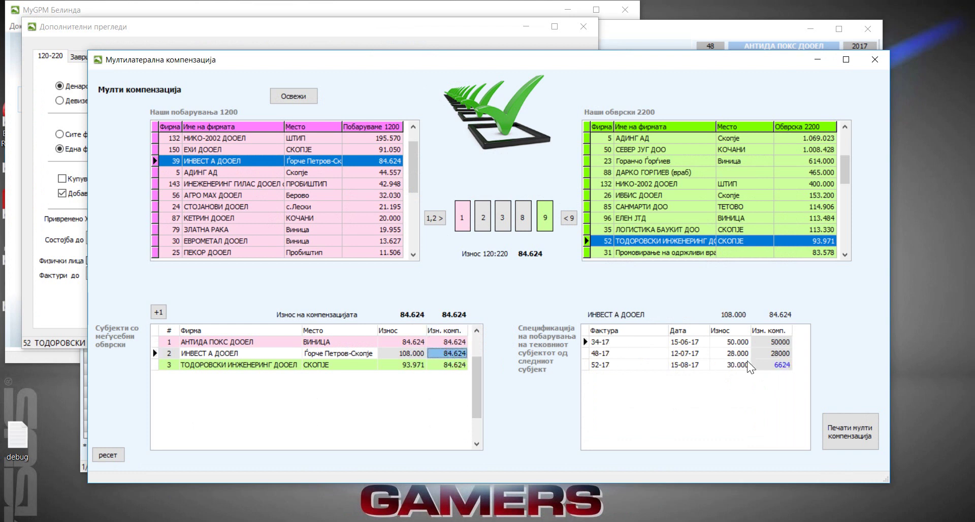
pyautogui.click(778, 365)
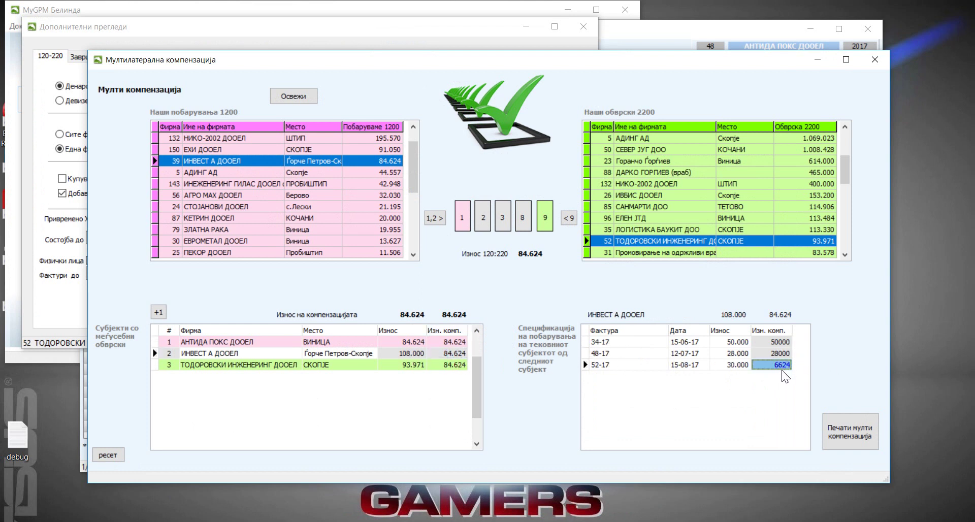
pyautogui.click(450, 364)
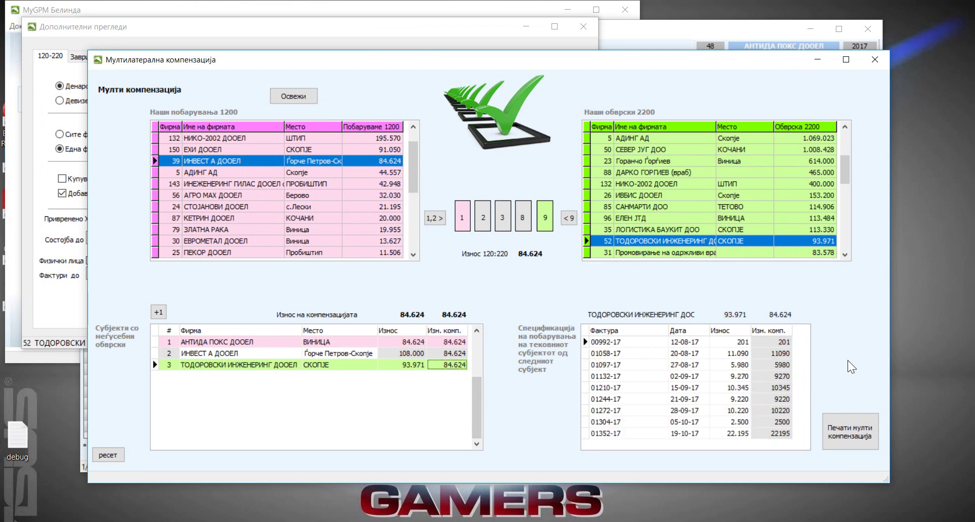
pyautogui.click(759, 424)
pyautogui.press('Down')
pyautogui.press('Down')
pyautogui.press('Down')
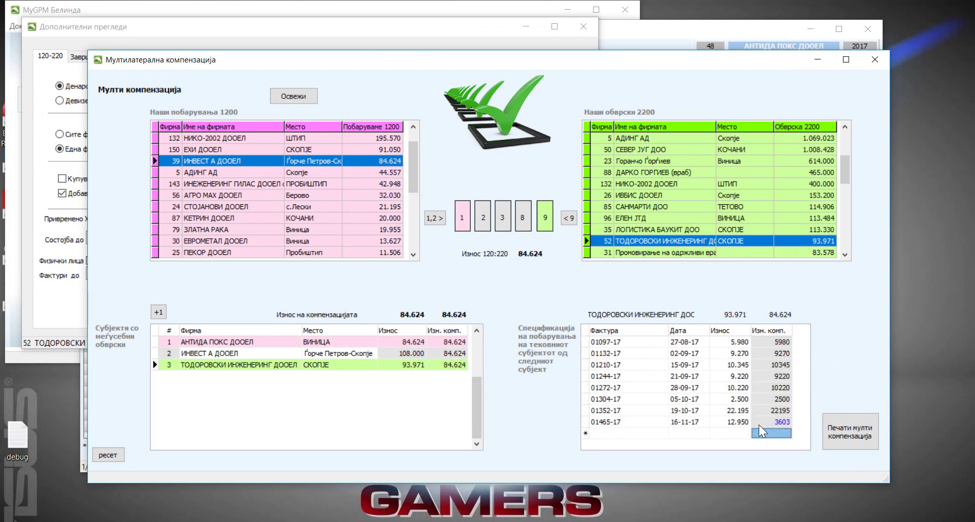
pyautogui.press('Up')
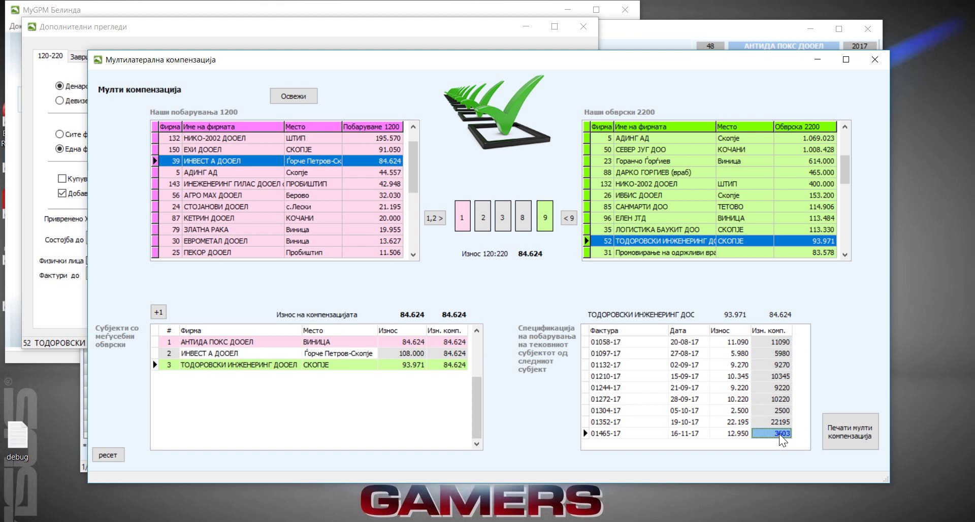
# Generate the multi-compensation statement preview, review the three subjects' invoice lists and signature sections, and close it.
pyautogui.click(839, 438)
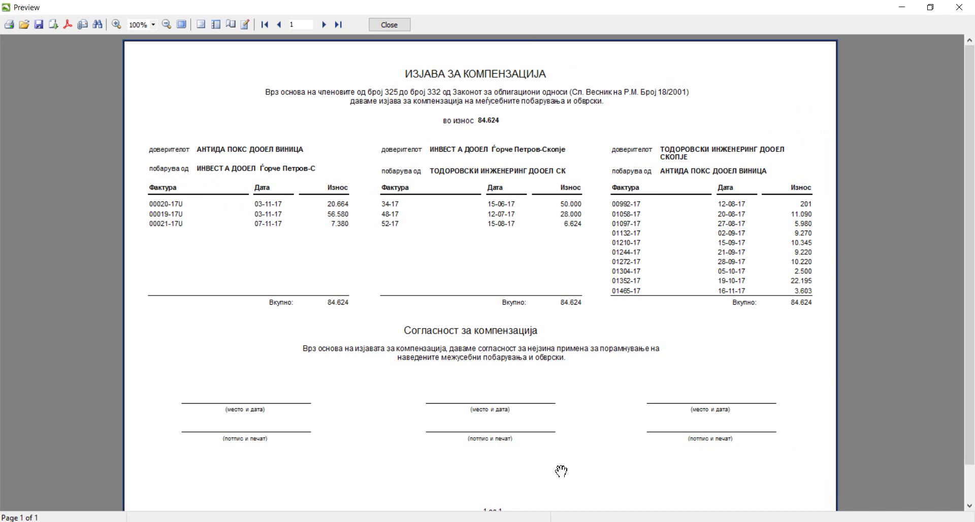
pyautogui.moveTo(971, 259)
pyautogui.mouseDown()
pyautogui.moveTo(973, 305)
pyautogui.moveTo(974, 262)
pyautogui.mouseUp()
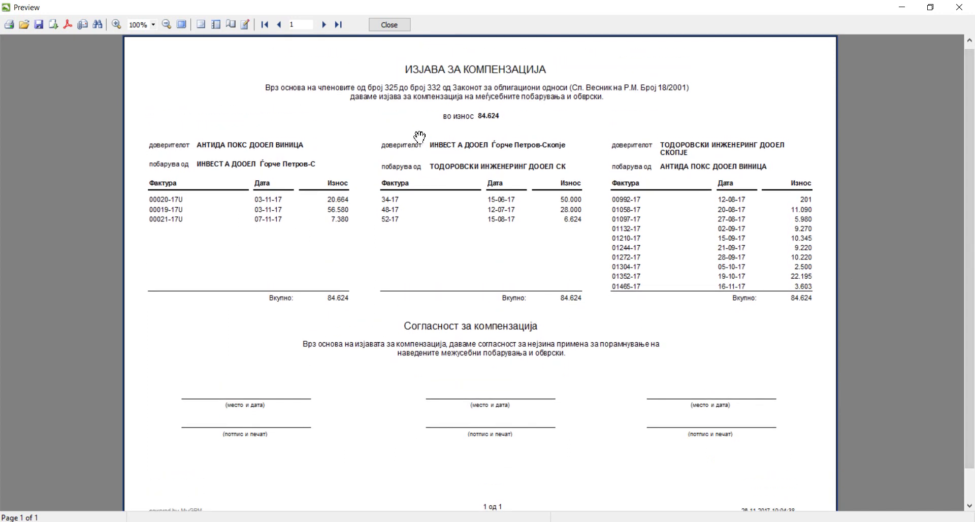
pyautogui.click(390, 24)
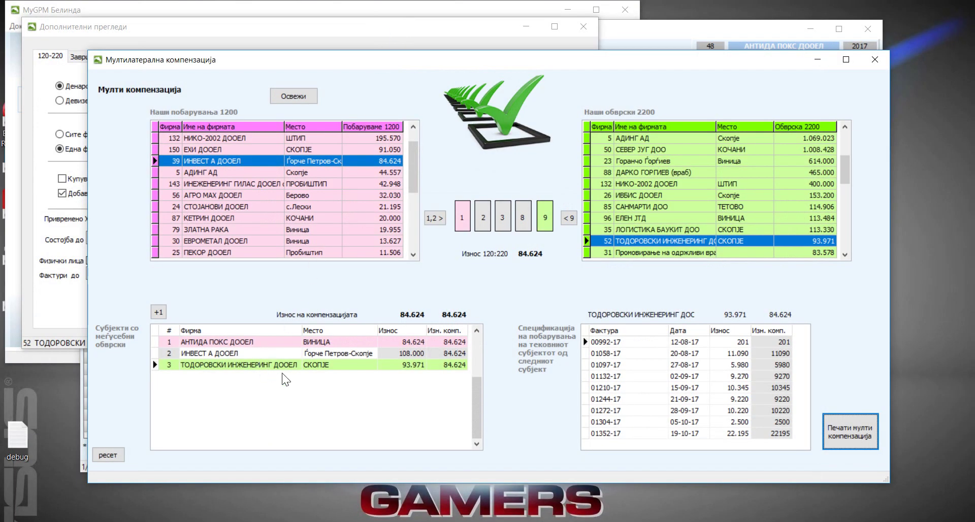
# Delete ТОДОРОВСКИ ИНЖЕНЕРИНГ ДООЕЛ from the list of subjects with mutual obligations.
pyautogui.click(252, 364)
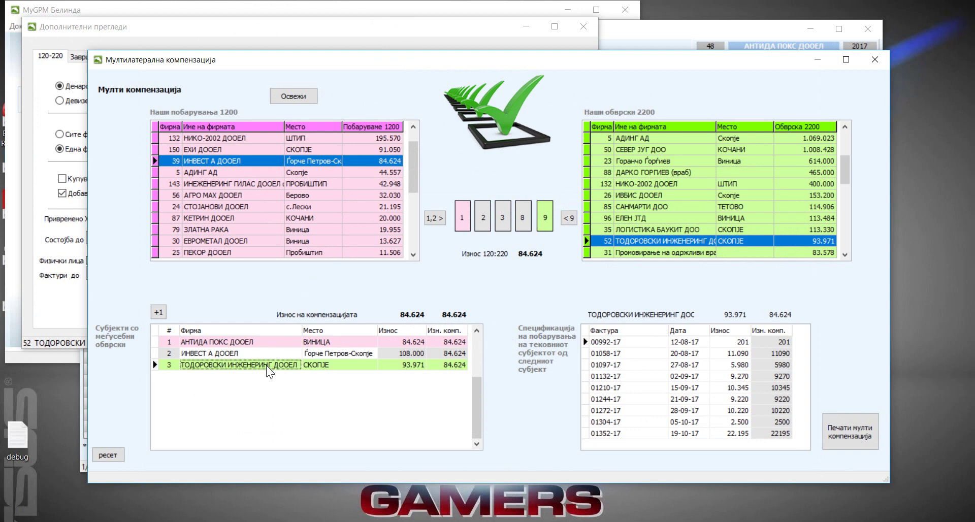
pyautogui.press('Delete')
pyautogui.press('Return')
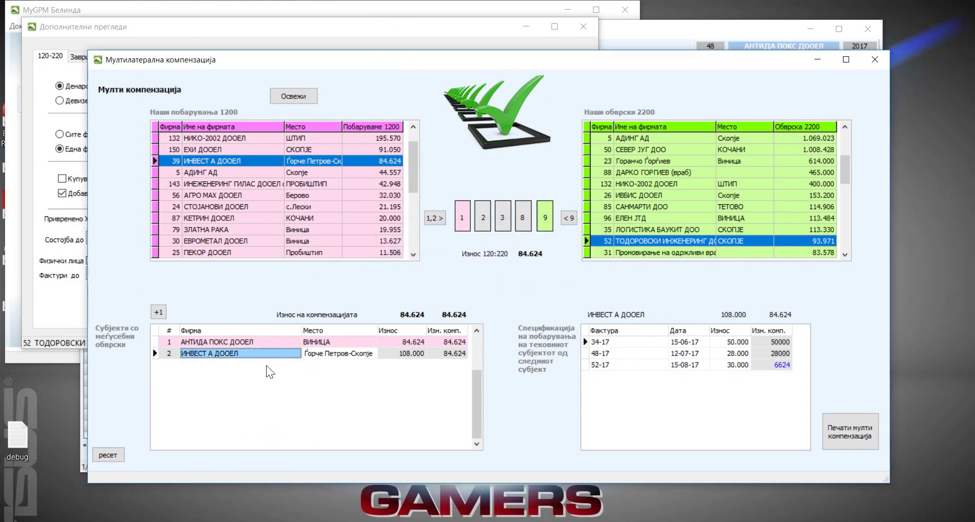
# Add a manually entered third subject named Kuze 2000, located in Kocani, to the mutual obligations list.
pyautogui.click(159, 313)
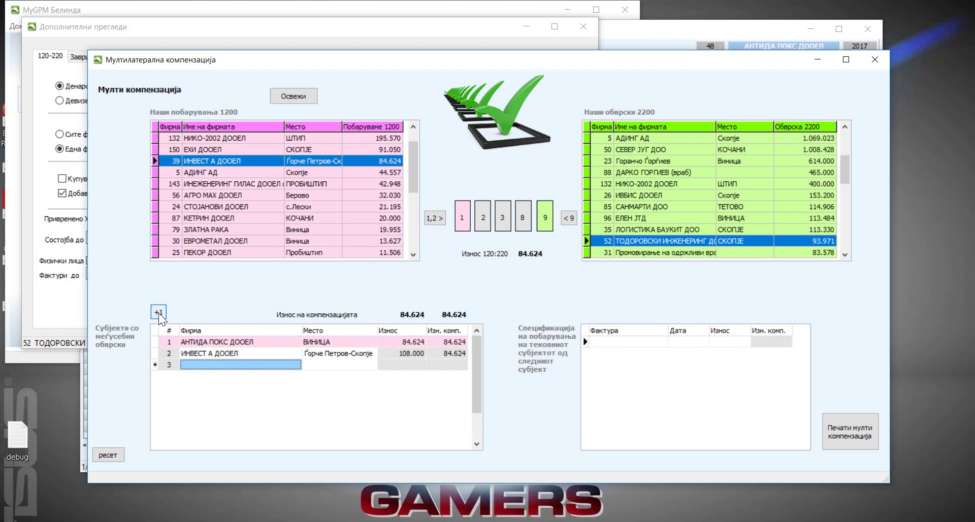
pyautogui.write('K')
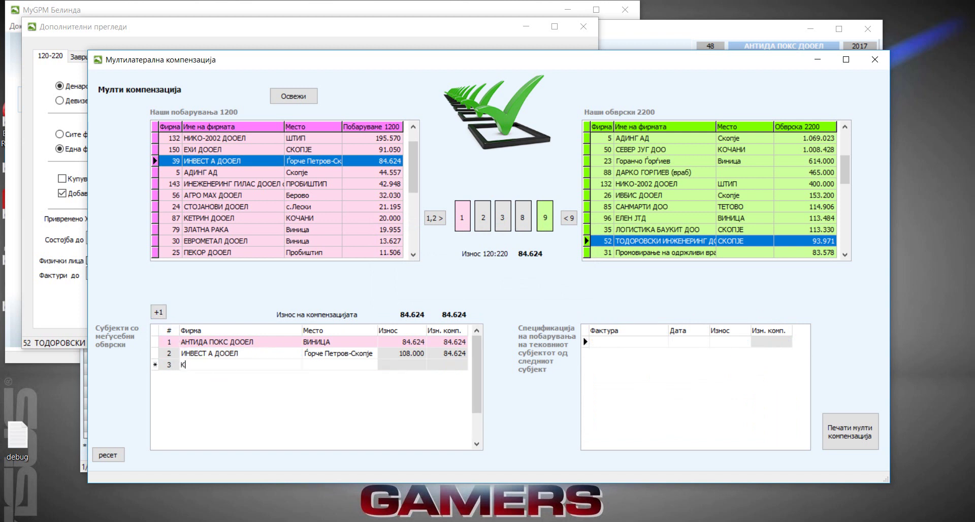
pyautogui.write('uze 2000')
pyautogui.press('Tab')
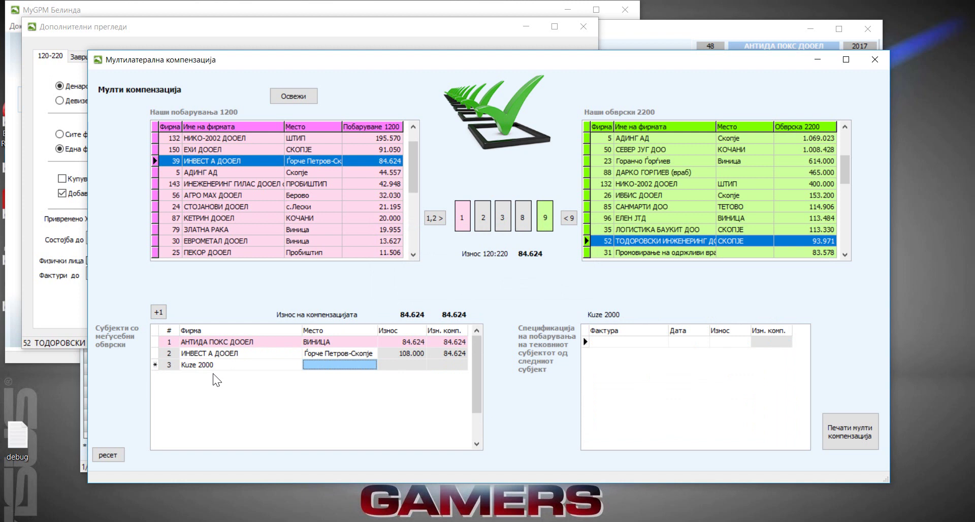
pyautogui.write('Кос')
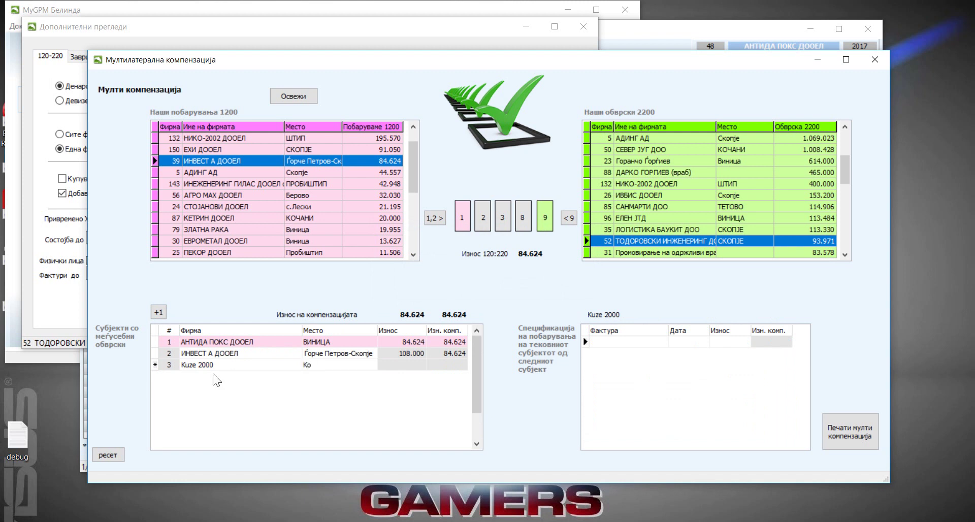
pyautogui.write('ani')
pyautogui.press('Tab')
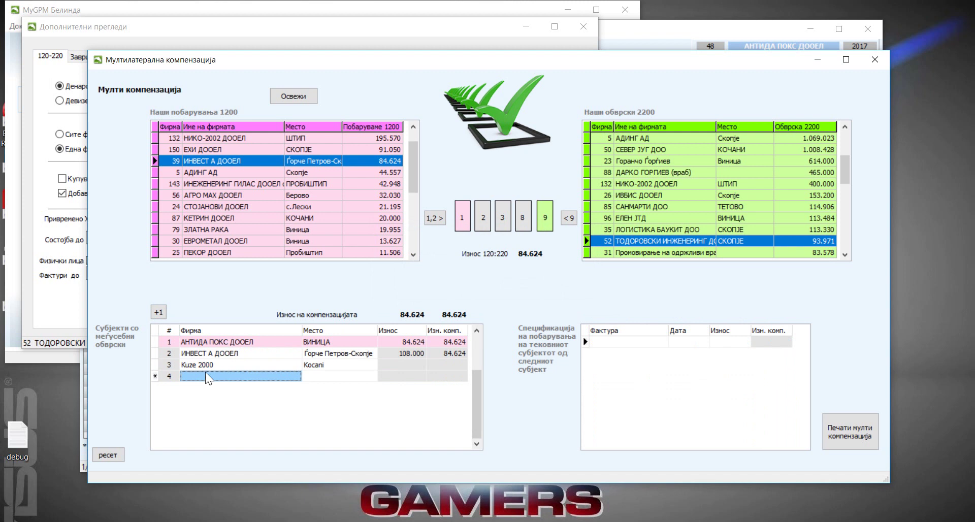
# Enter Termoplast, located in Kocani, as the fourth subject of the compensation.
pyautogui.write('Termoplast')
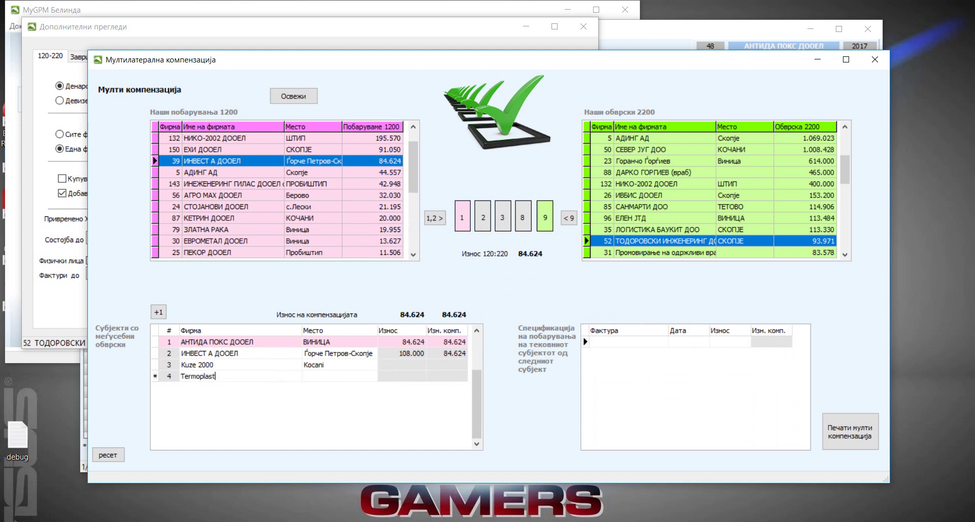
pyautogui.press('Tab')
pyautogui.write('Kocani')
pyautogui.press('Tab')
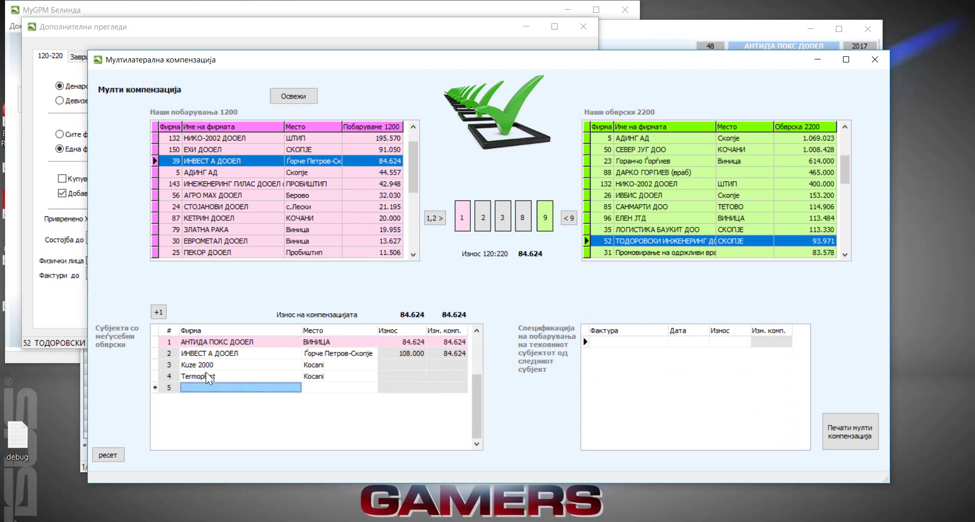
# Add ТОДОРОВСКИ ИНЖЕНЕРИНГ ДООЕЛ from the liabilities list again as the closing subject after Termoplast.
pyautogui.click(205, 376)
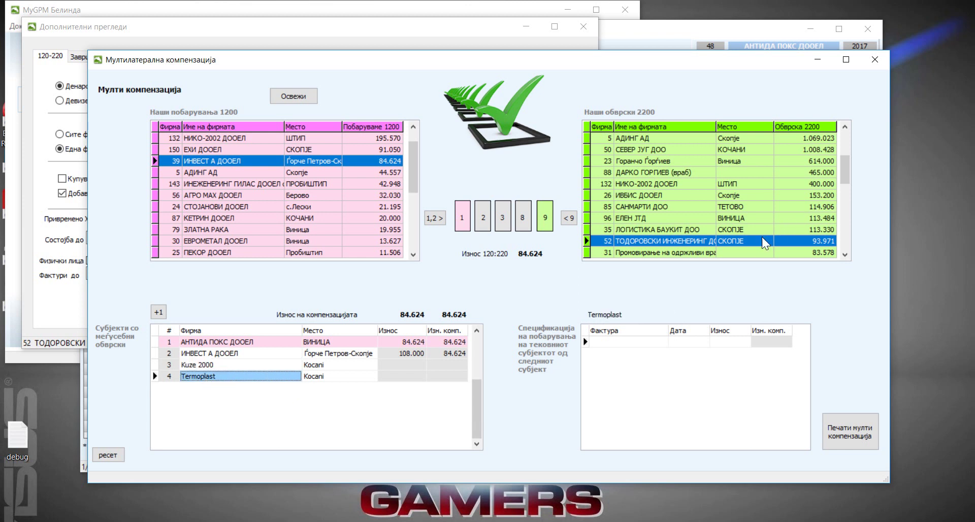
pyautogui.click(753, 239)
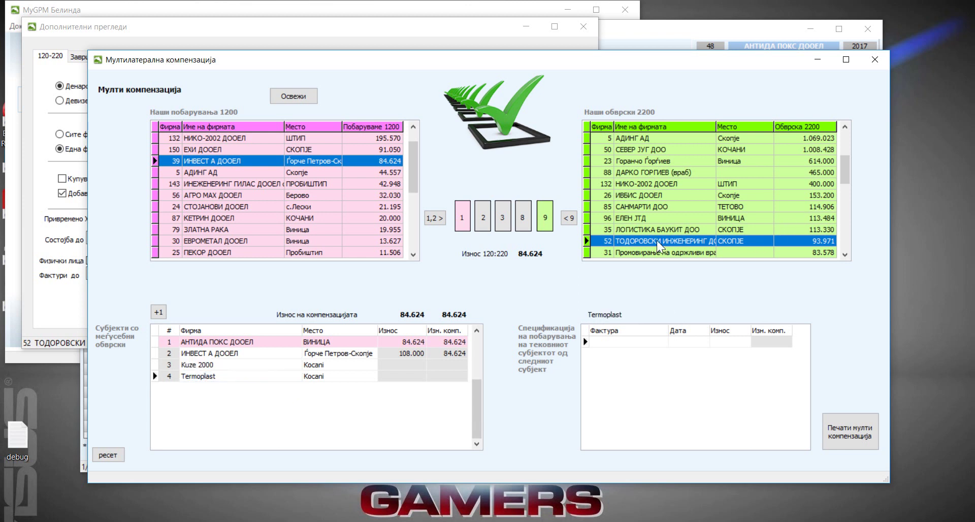
pyautogui.click(570, 218)
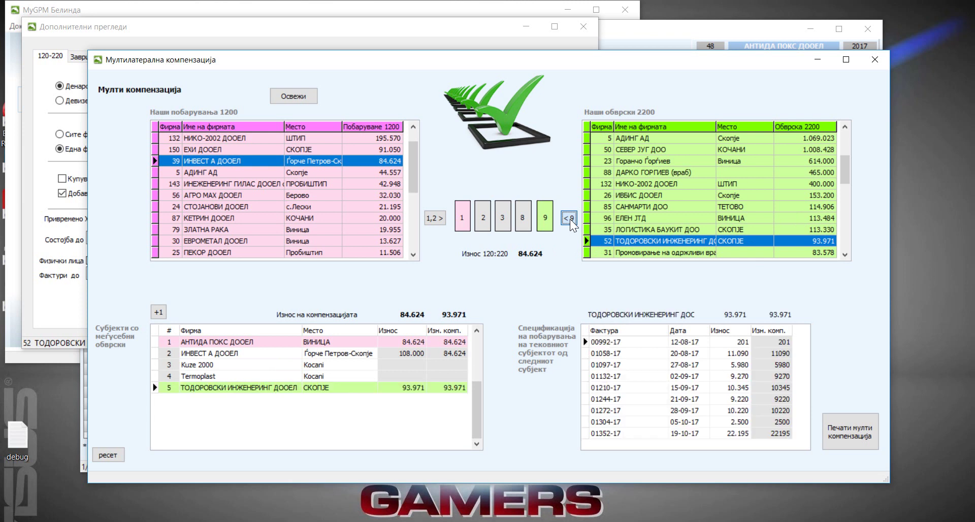
# Enter invoice 33A-P117 dated 10-10-17 for 74000 in the claims specification of Kuze 2000.
pyautogui.click(209, 351)
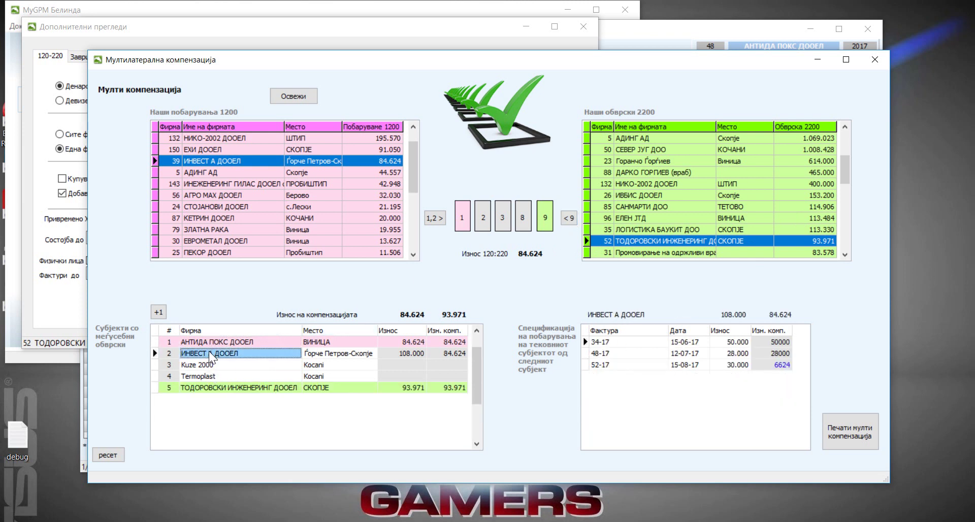
pyautogui.click(205, 365)
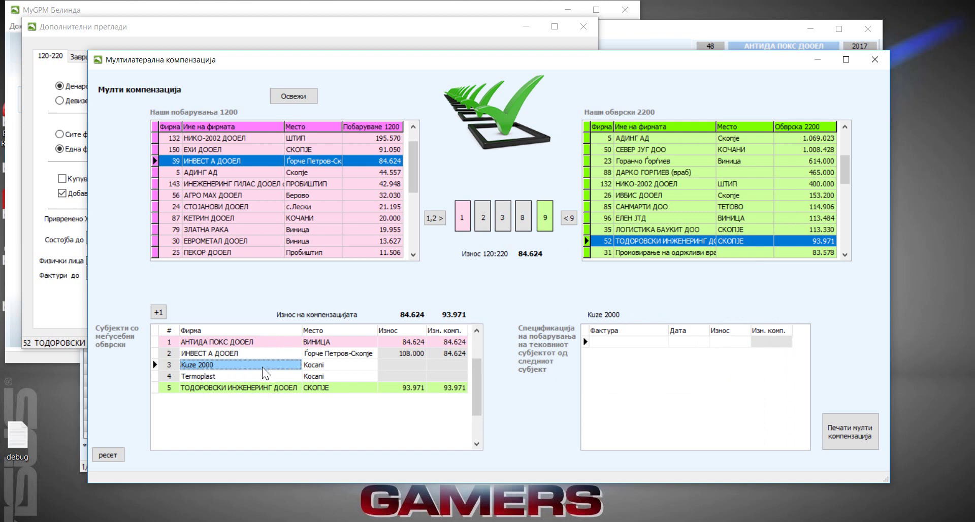
pyautogui.click(200, 354)
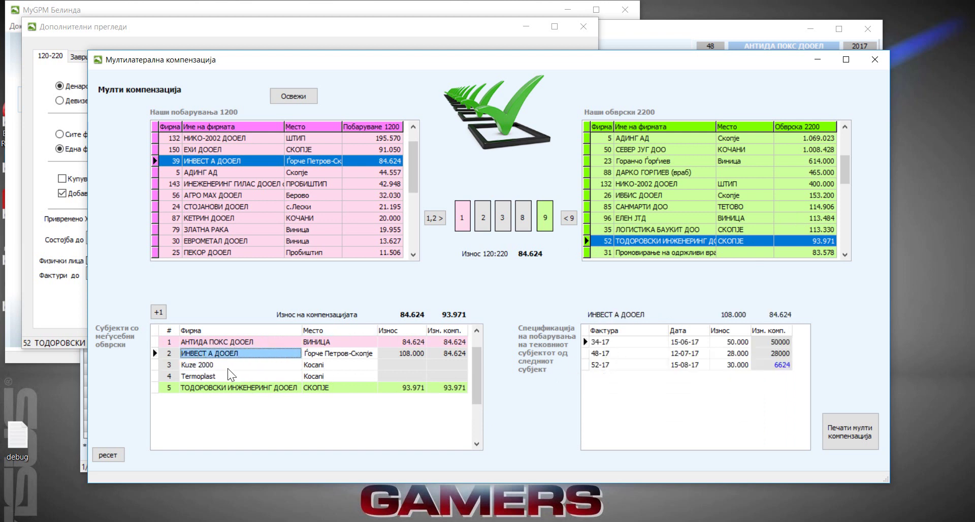
pyautogui.click(214, 366)
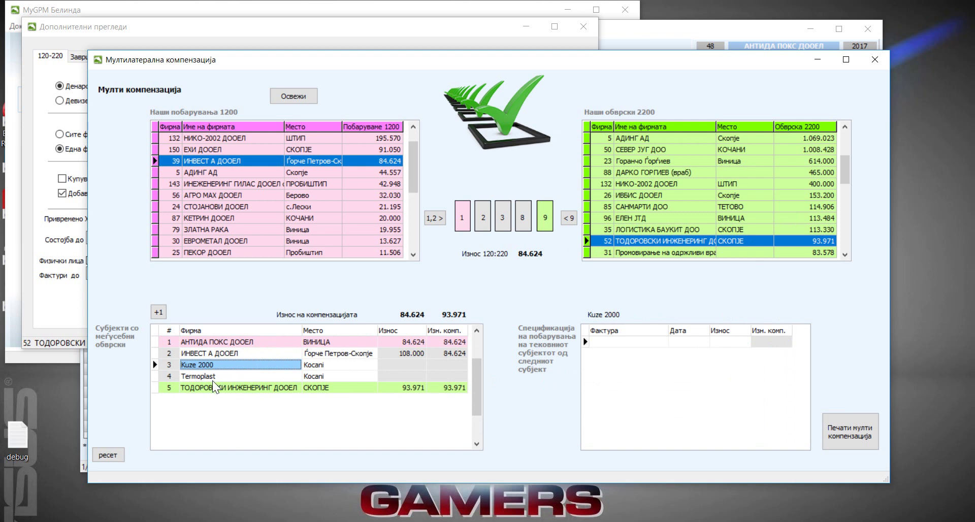
pyautogui.click(614, 344)
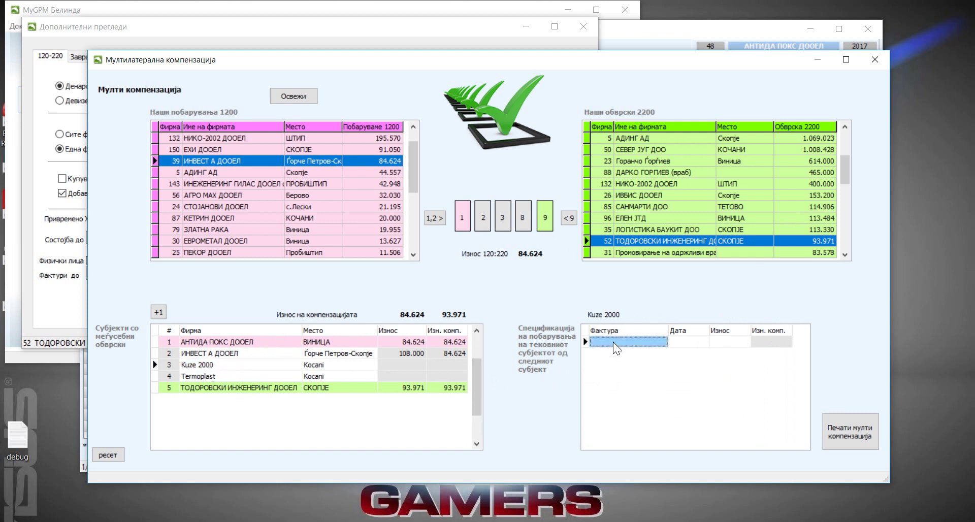
pyautogui.write('33')
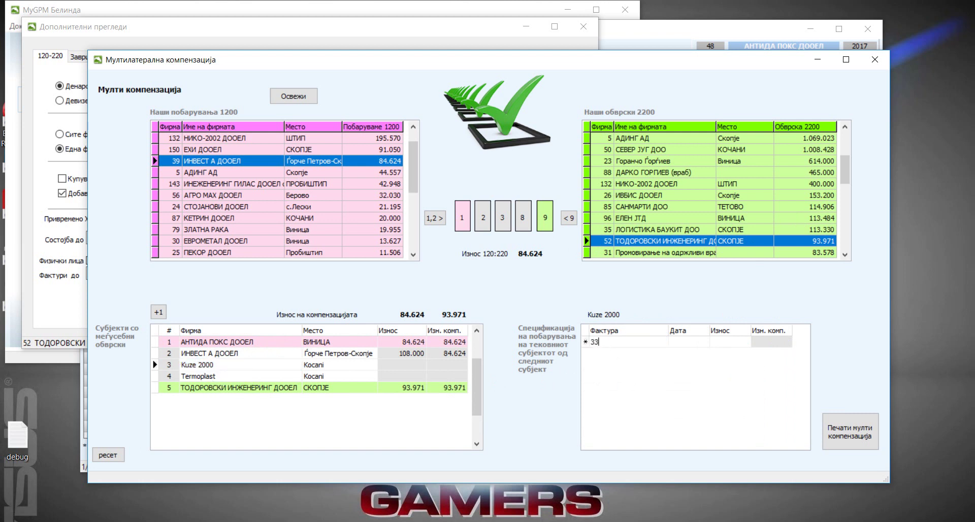
pyautogui.write('A-P117')
pyautogui.press('Tab')
pyautogui.write('10-10-17')
pyautogui.press('Tab')
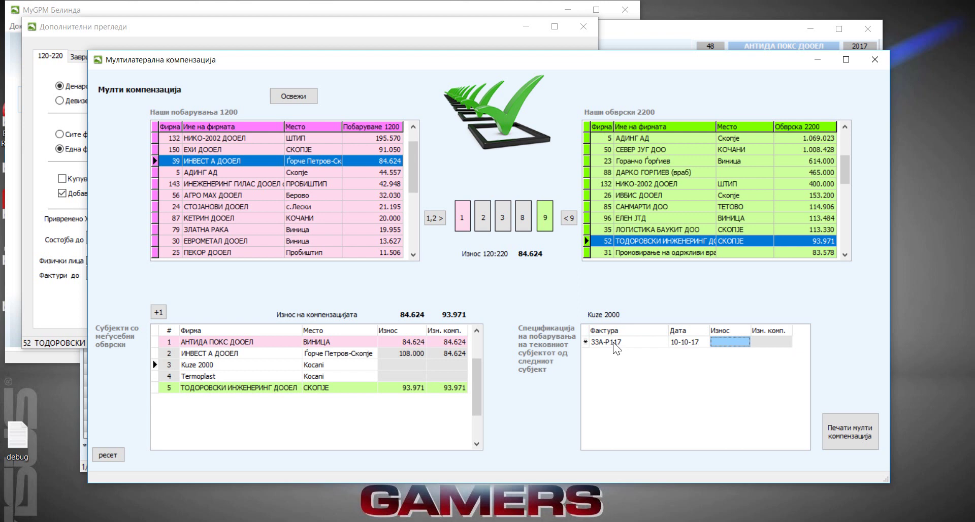
pyautogui.write('74000')
pyautogui.press('Return')
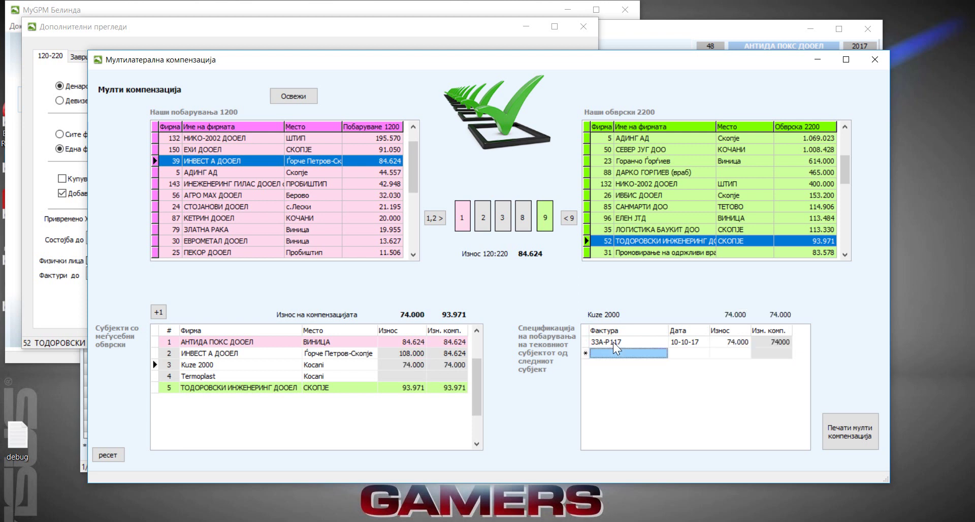
# Add a second Kuze 2000 invoice, 33A-P217 dated 11-10-17, with the amount 3000.
pyautogui.write('33')
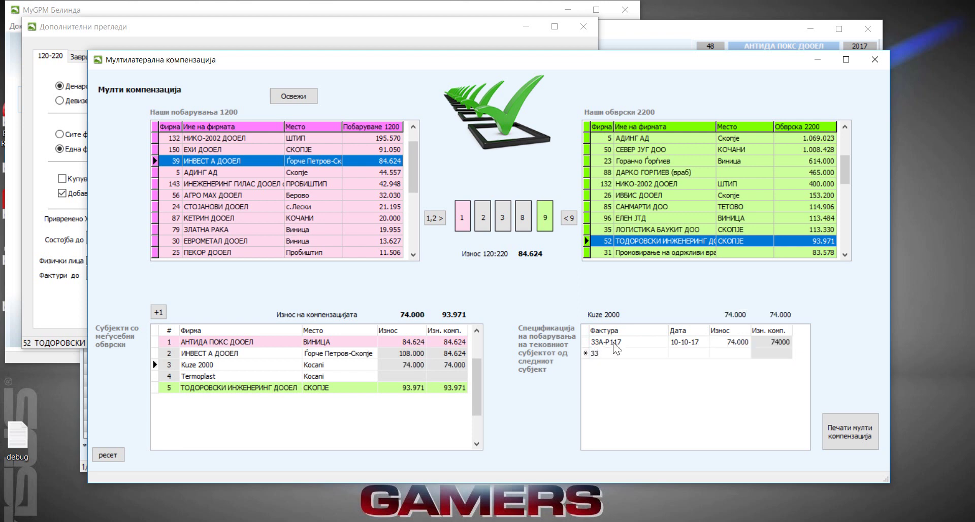
pyautogui.write('A-P217')
pyautogui.press('Tab')
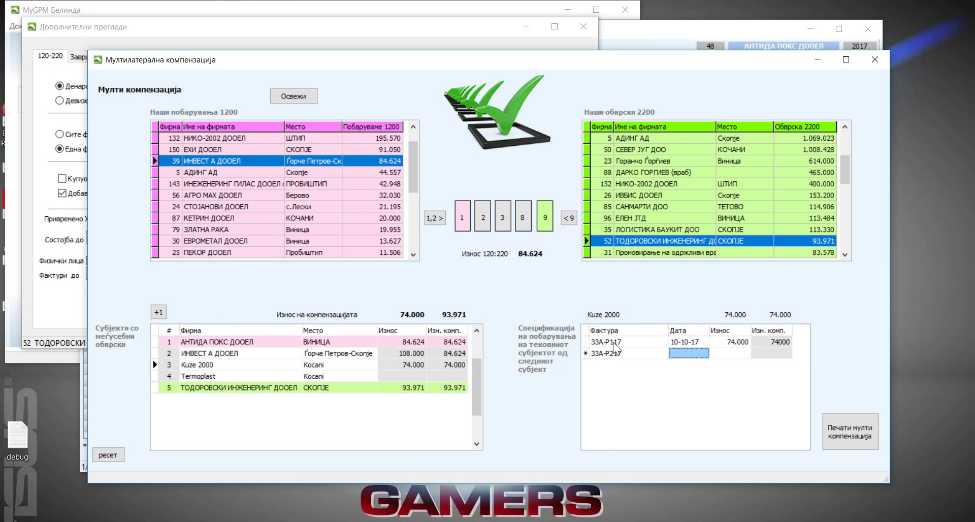
pyautogui.write('11-10-17')
pyautogui.press('Tab')
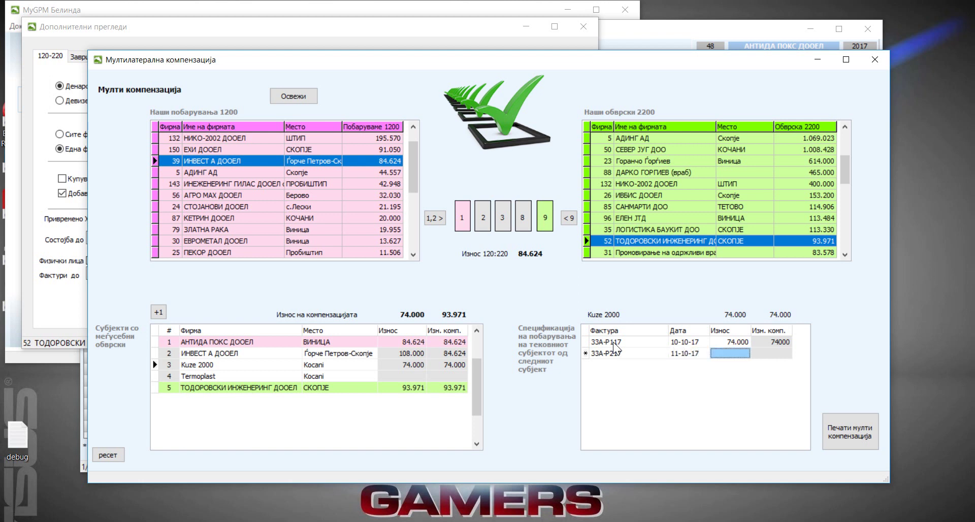
pyautogui.write('30000')
pyautogui.press('Tab')
pyautogui.click(613, 343)
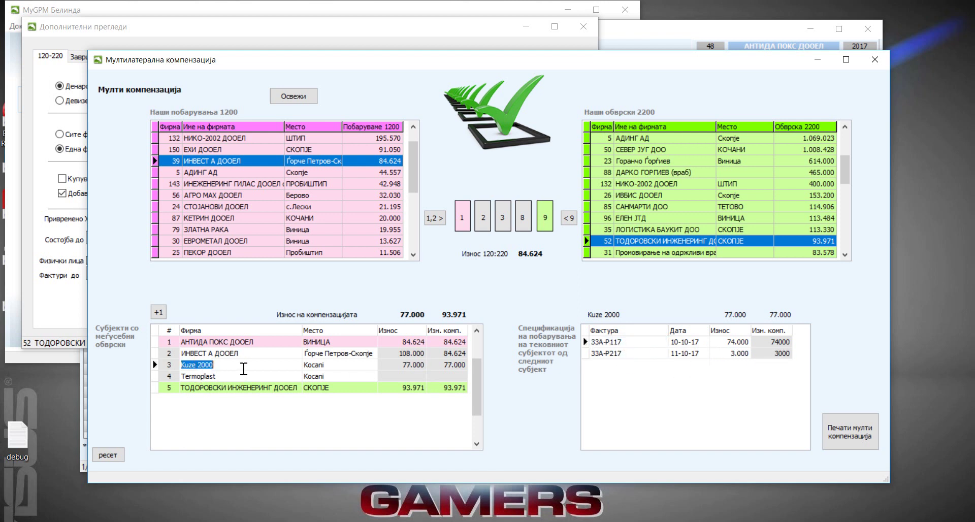
# Enter invoice 557-17 dated 10-10-17 for 45000 in the claims specification of Termoplast.
pyautogui.click(210, 379)
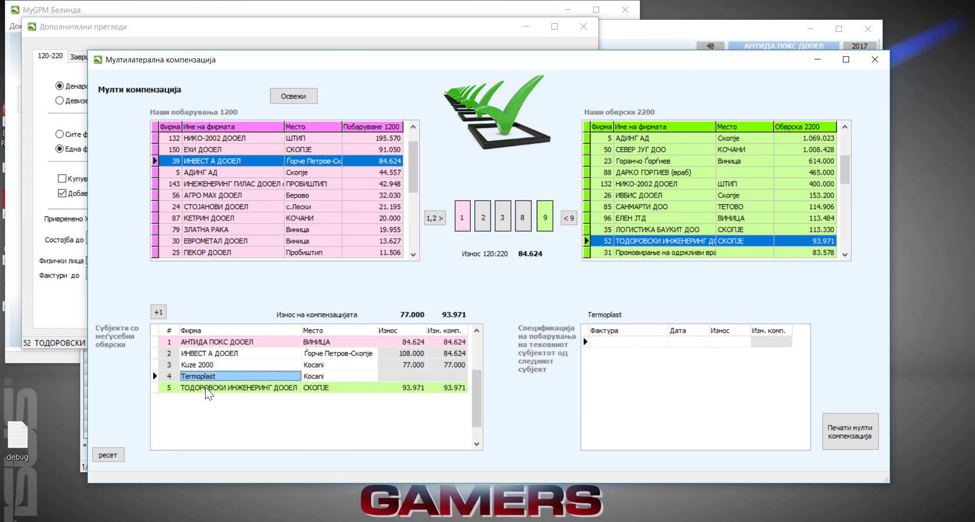
pyautogui.click(615, 342)
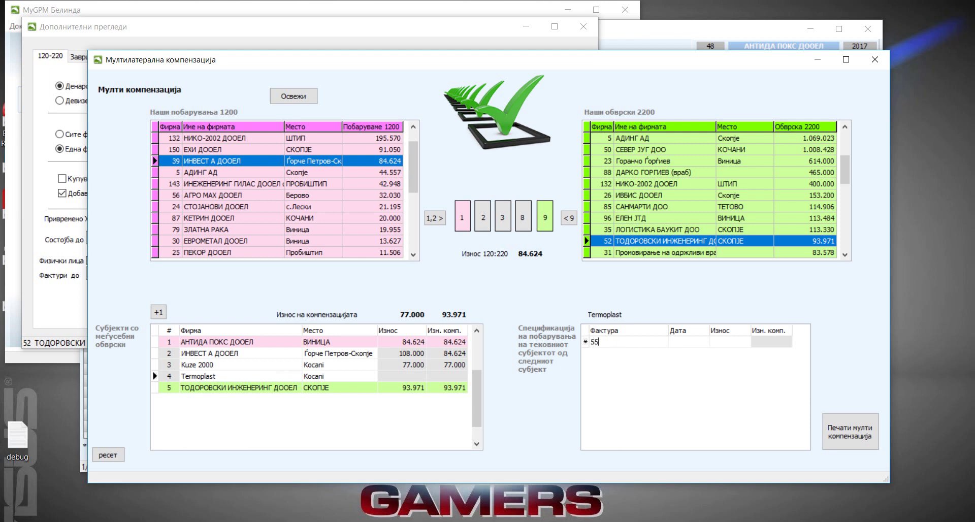
pyautogui.press('Tab')
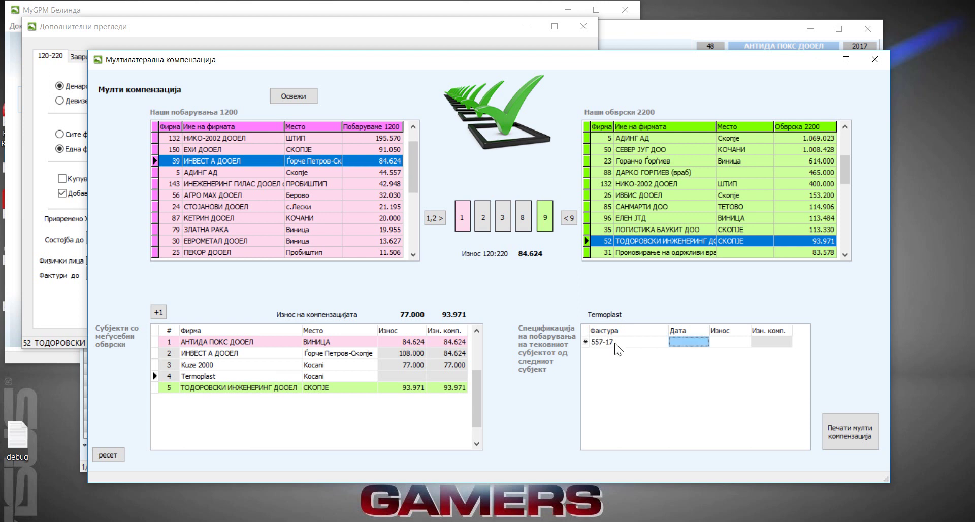
pyautogui.write('10-10-17')
pyautogui.press('Tab')
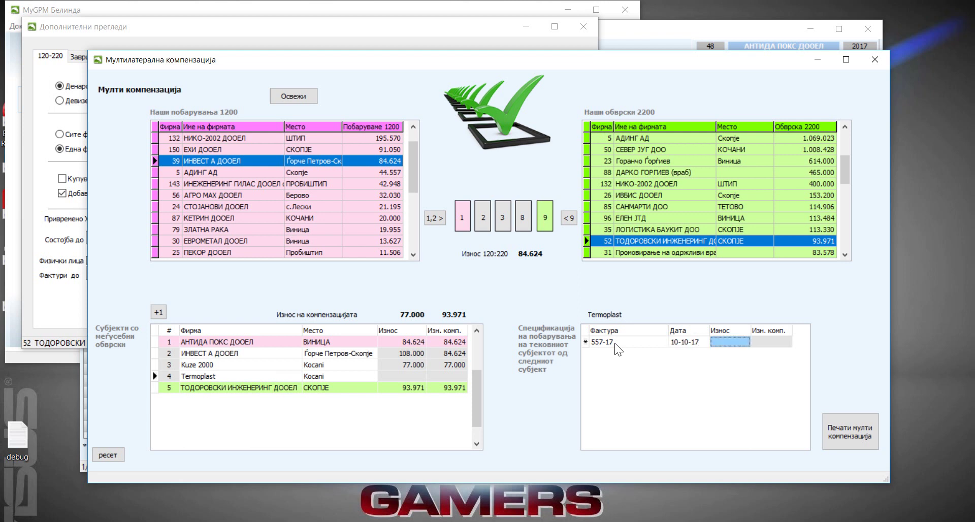
pyautogui.write('45000')
pyautogui.press('Tab')
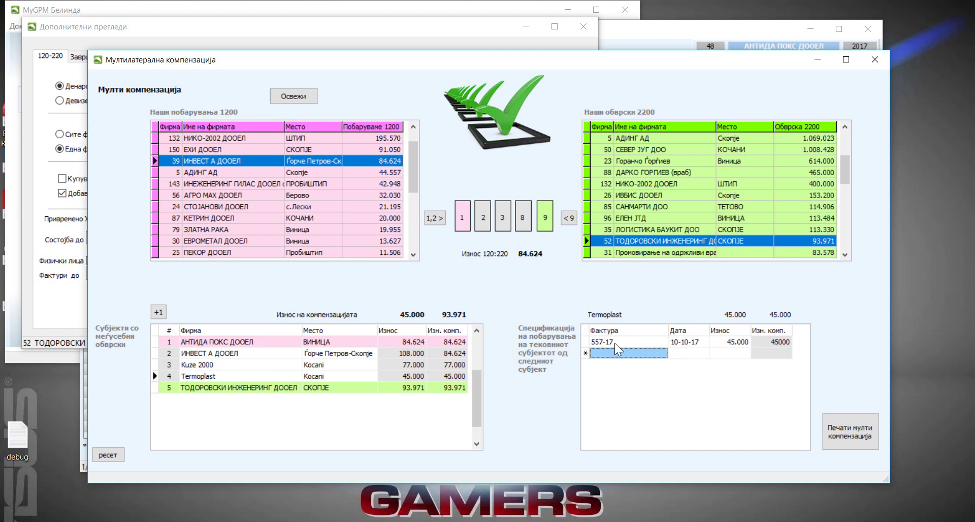
# Add a second Termoplast invoice, 558-17 dated 11-10-17, with the amount 45000 in the claims specification.
pyautogui.write('558-17')
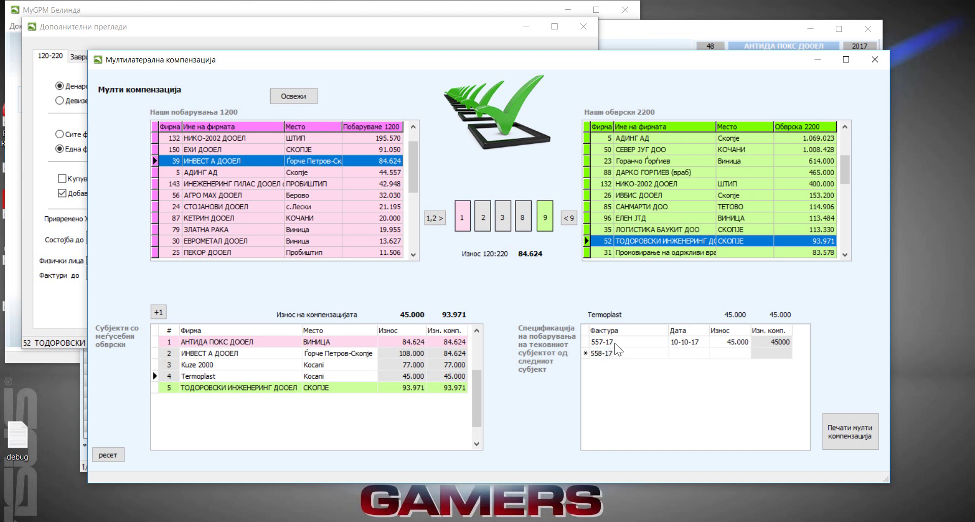
pyautogui.press('Tab')
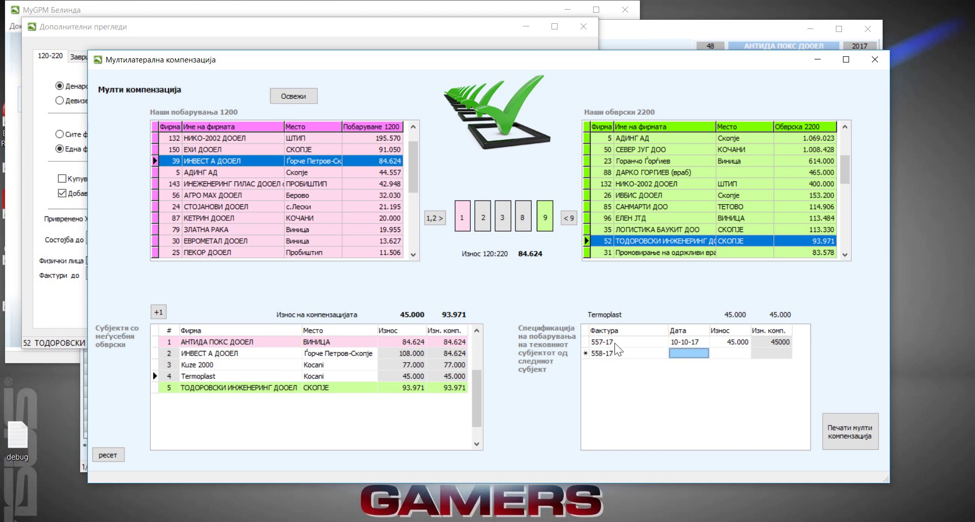
pyautogui.write('11-10-17')
pyautogui.press('Tab')
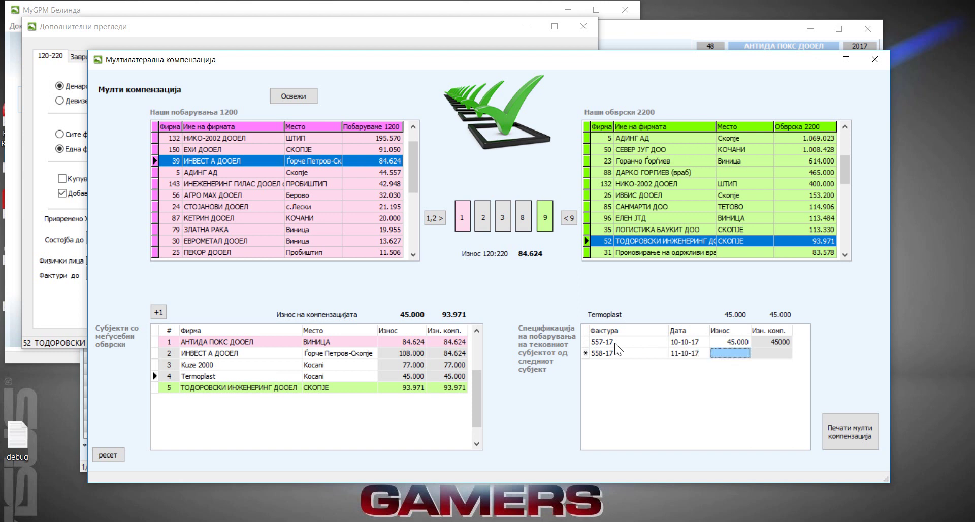
pyautogui.write('45000')
pyautogui.press('Tab')
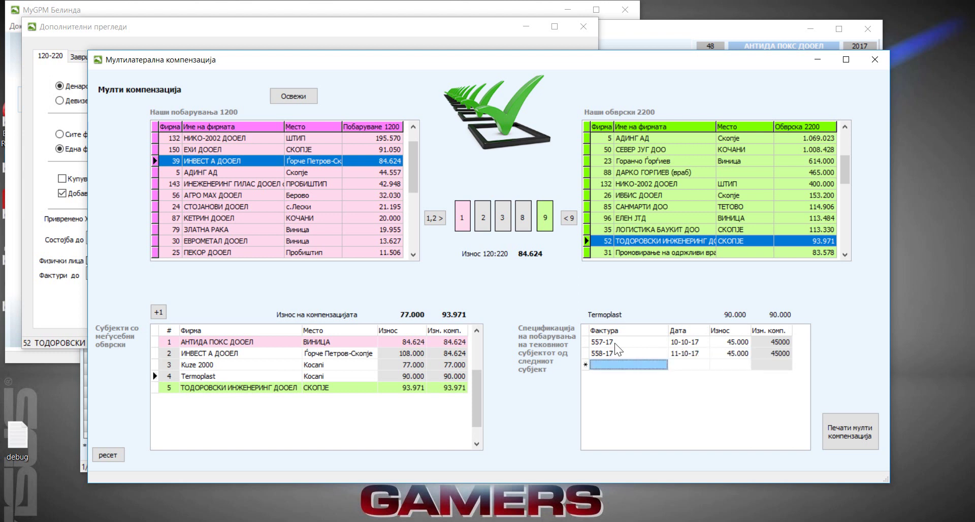
pyautogui.click(614, 345)
pyautogui.click(614, 353)
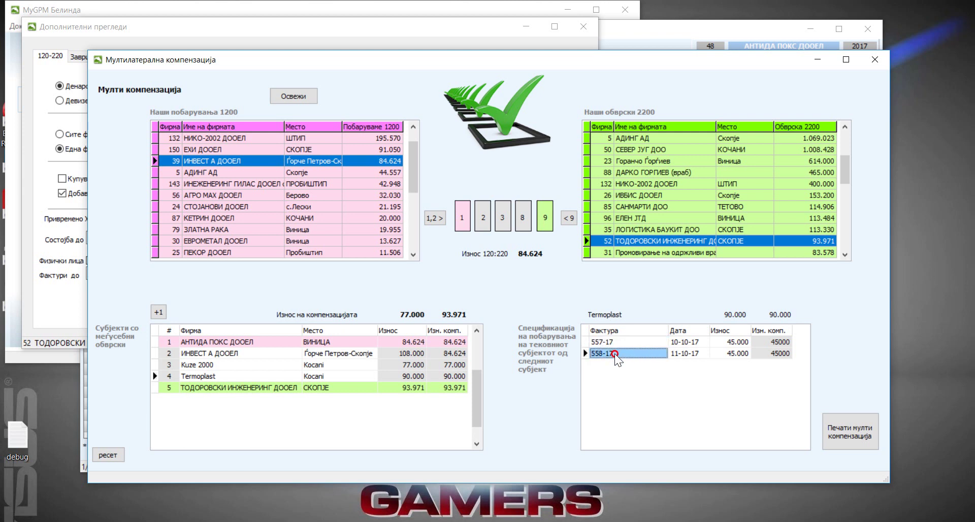
# Preview the multilateral compensation printout, close it and check the compensated invoice amounts of the subjects.
pyautogui.click(848, 429)
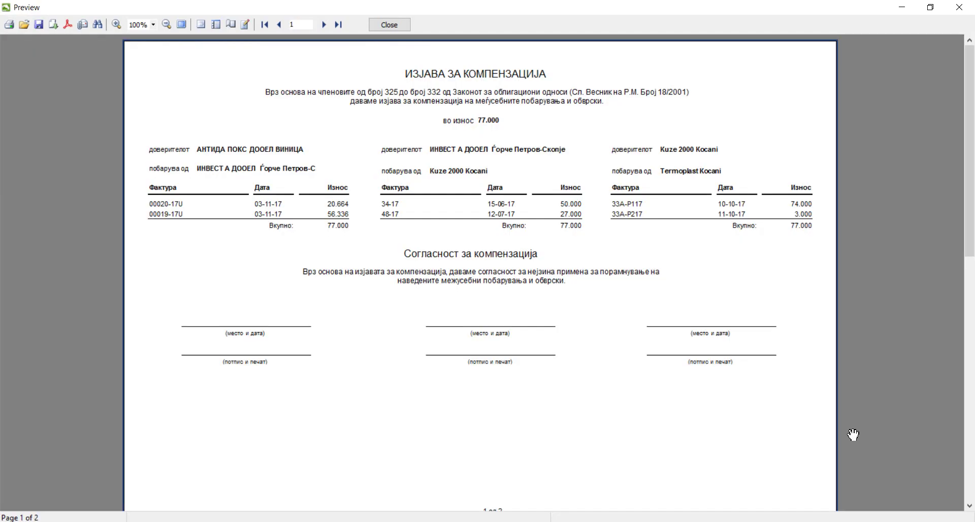
pyautogui.click(388, 23)
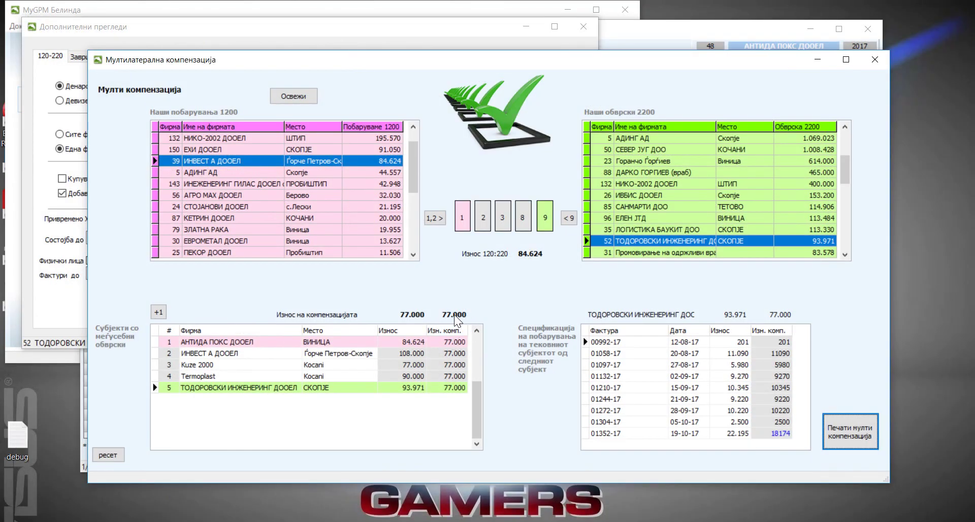
pyautogui.click(412, 366)
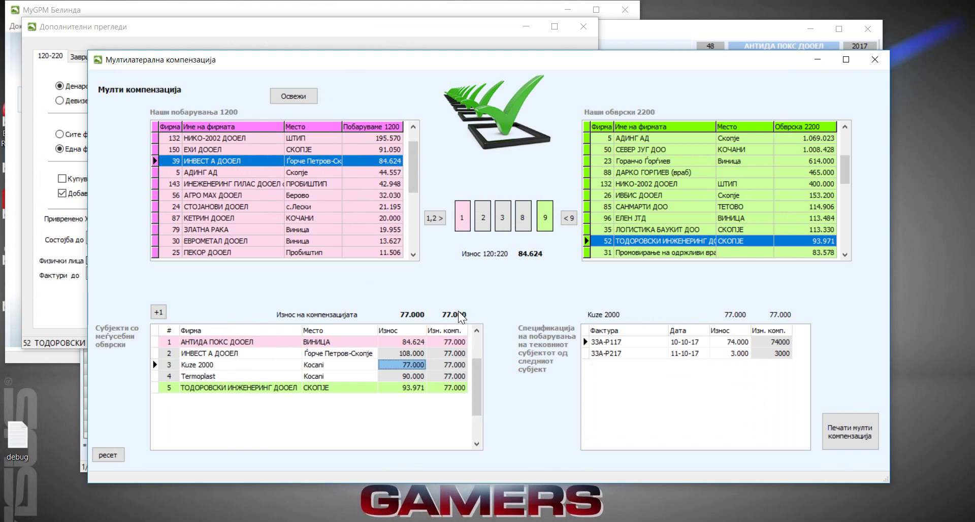
pyautogui.click(416, 354)
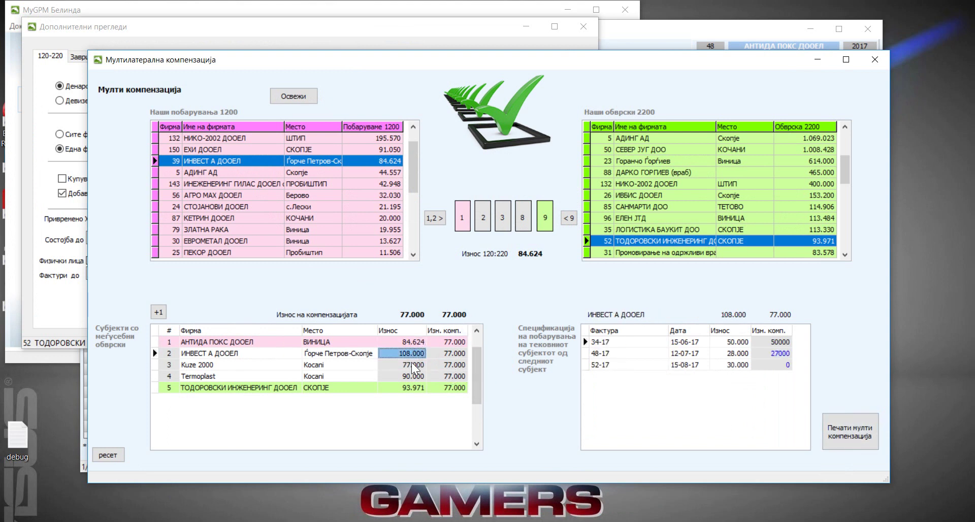
pyautogui.click(412, 365)
pyautogui.click(413, 376)
pyautogui.click(415, 388)
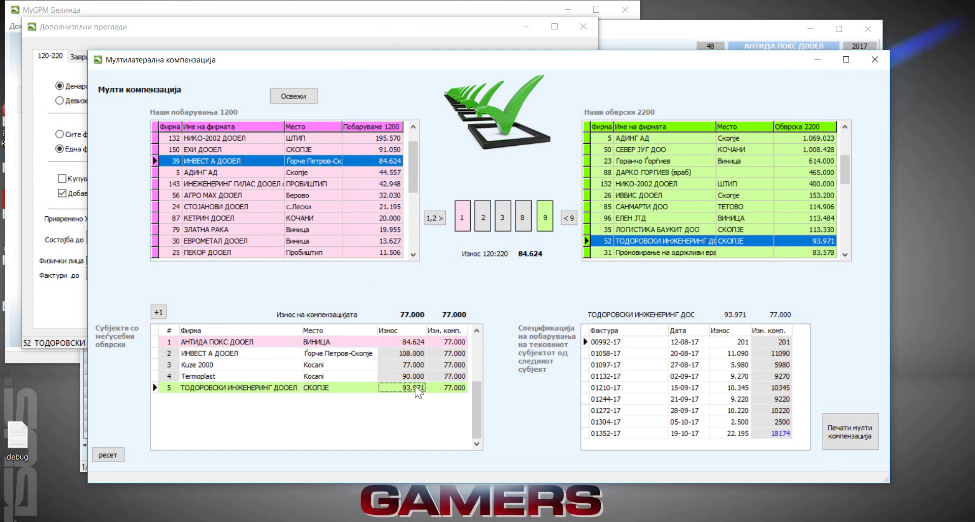
pyautogui.click(417, 376)
pyautogui.click(416, 365)
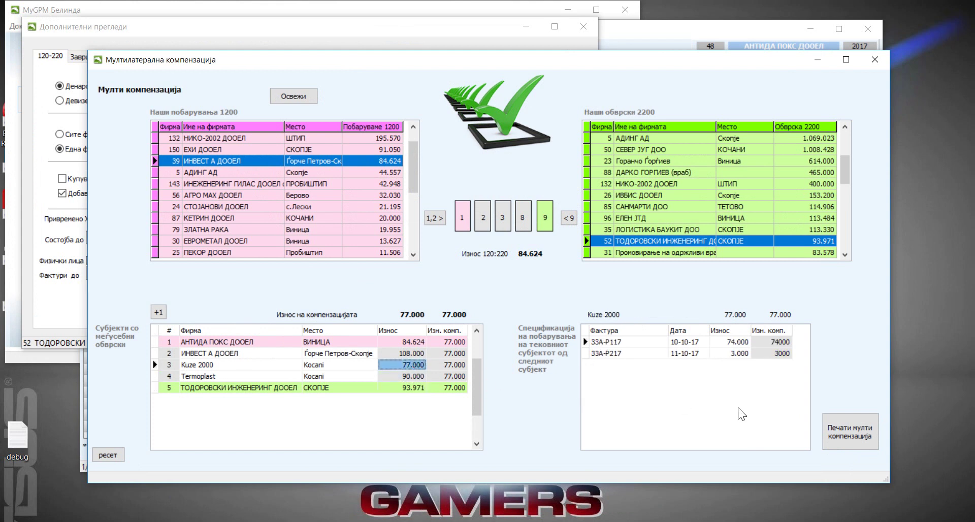
# Generate the compensation statement preview again and examine the creditors, debtors and invoice amounts on both pages before closing it.
pyautogui.click(849, 430)
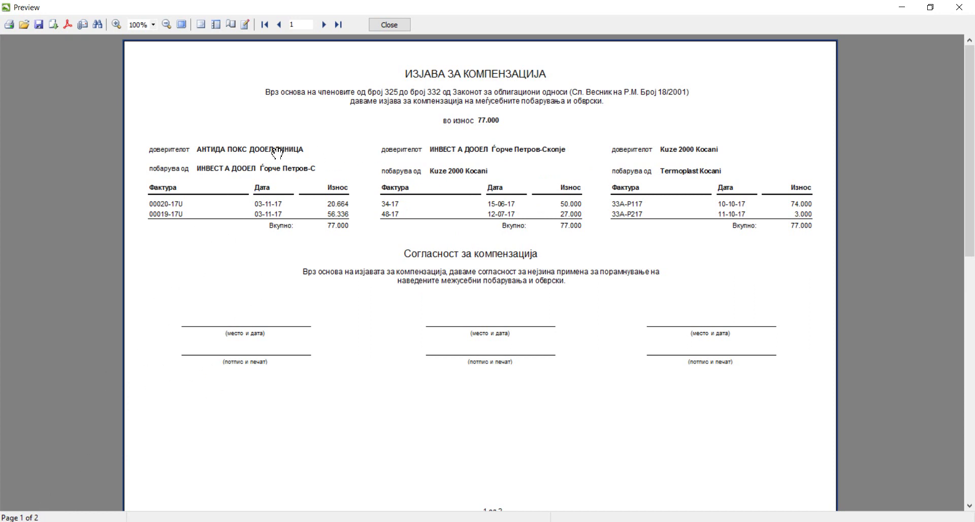
pyautogui.scroll(-3, 278, 157)
pyautogui.scroll(1, 278, 157)
pyautogui.scroll(-11, 276, 159)
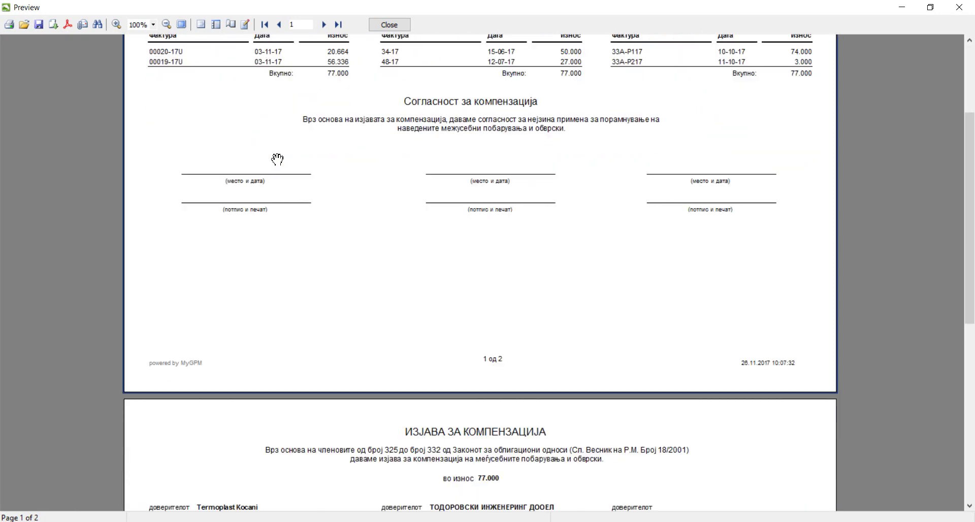
pyautogui.scroll(18, 276, 163)
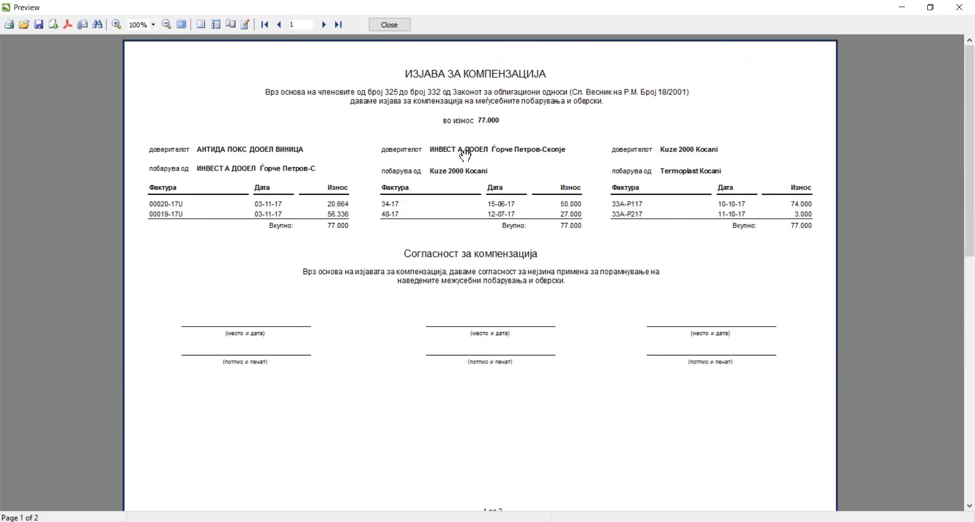
pyautogui.scroll(-11, 656, 168)
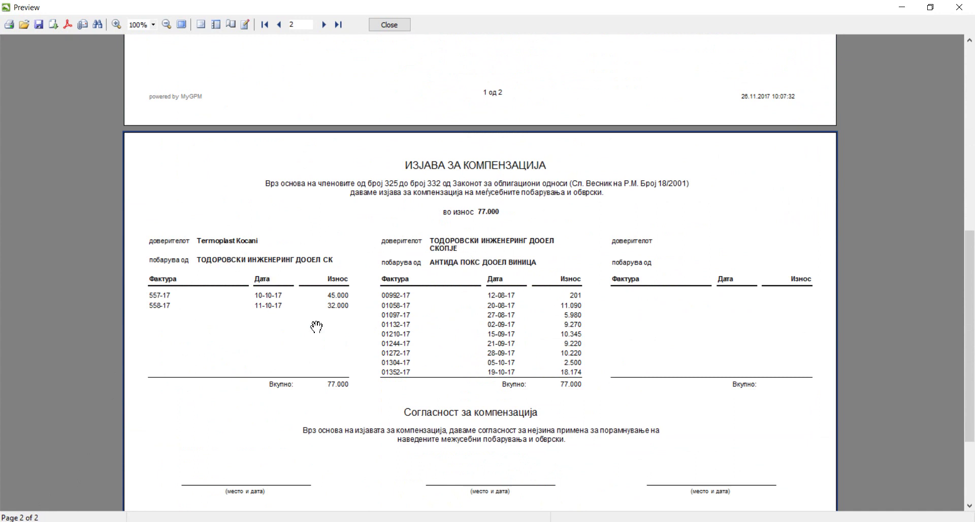
pyautogui.scroll(-3, 457, 291)
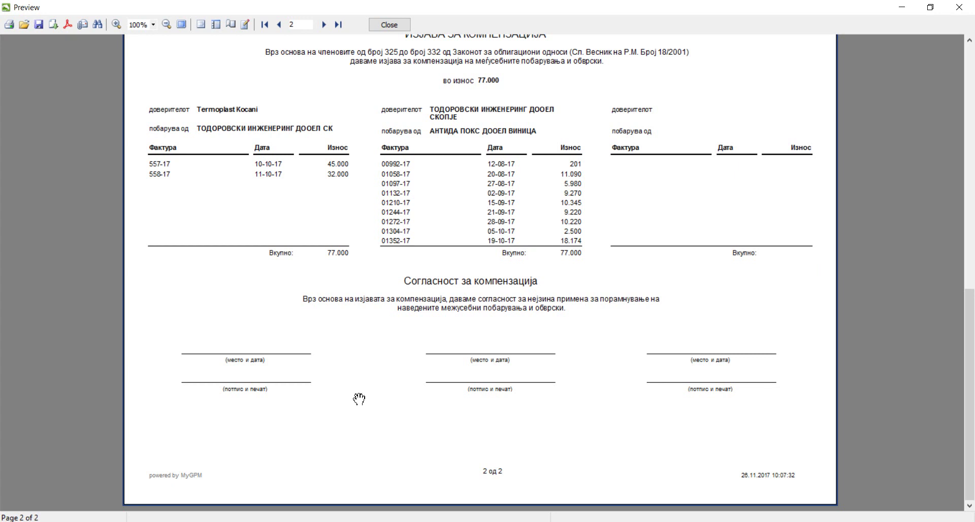
pyautogui.scroll(1, 537, 306)
pyautogui.scroll(10, 537, 307)
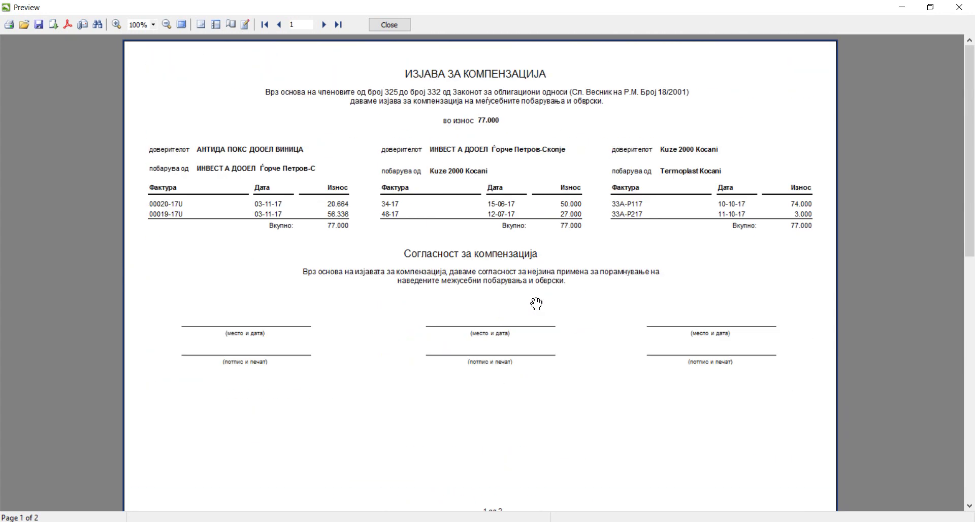
pyautogui.click(393, 26)
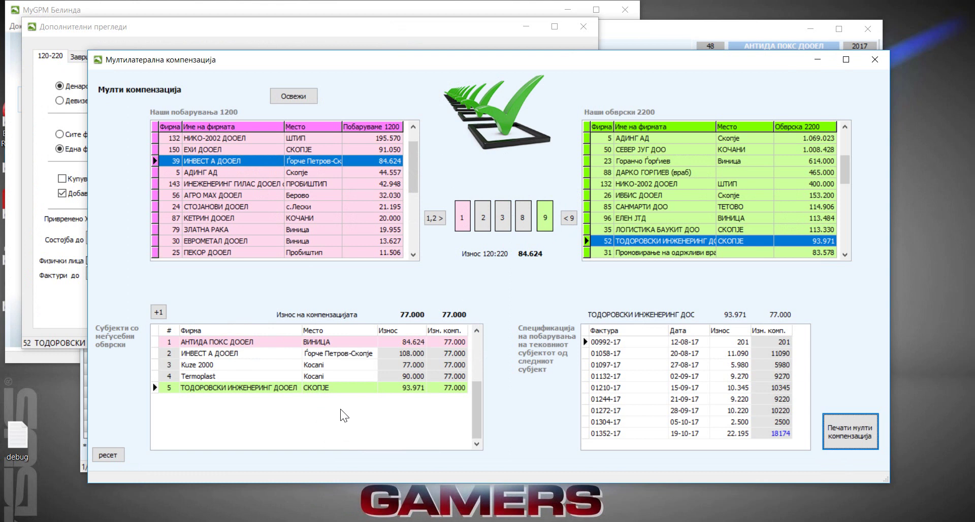
# Reset the multilateral compensation to clear all subjects and close its window.
pyautogui.moveTo(425, 66); pyautogui.dragTo(426, 52)
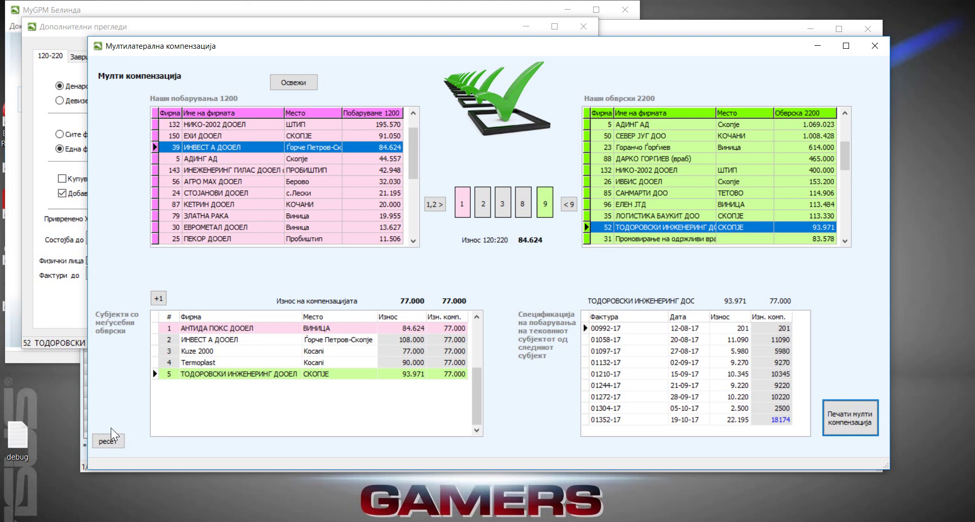
pyautogui.click(109, 443)
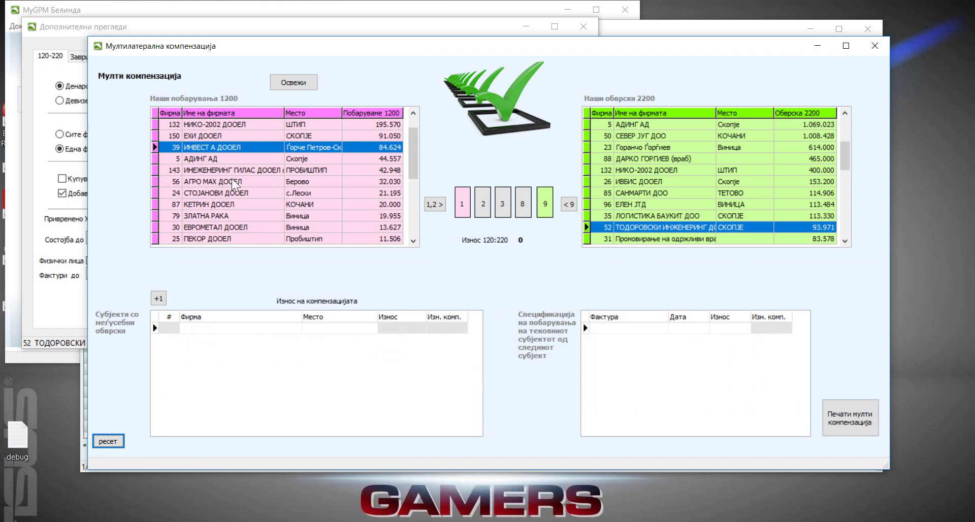
pyautogui.click(874, 46)
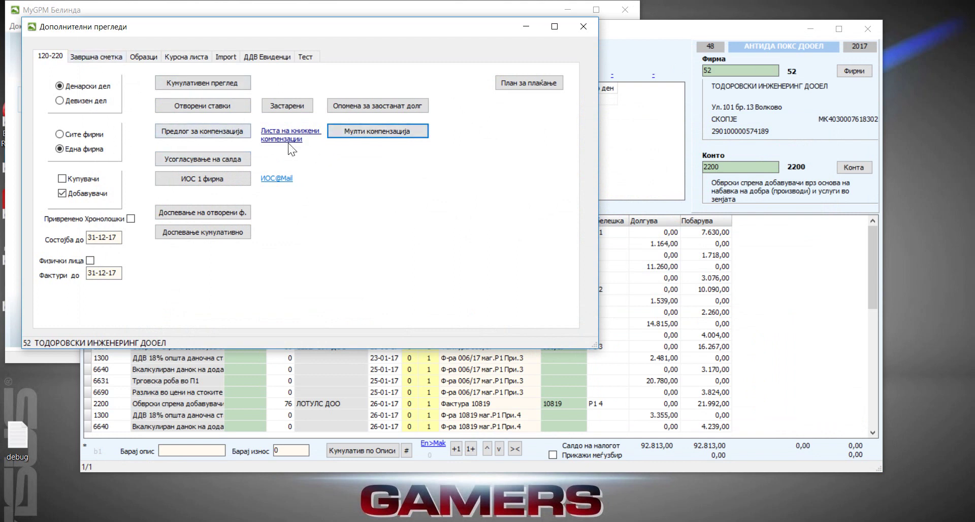
# Examine the open invoices of ТОДОРОВСКИ ИНЖЕНЕРИНГ in the financial accounting window and return to the additional reviews window.
pyautogui.moveTo(322, 27); pyautogui.dragTo(381, 56)
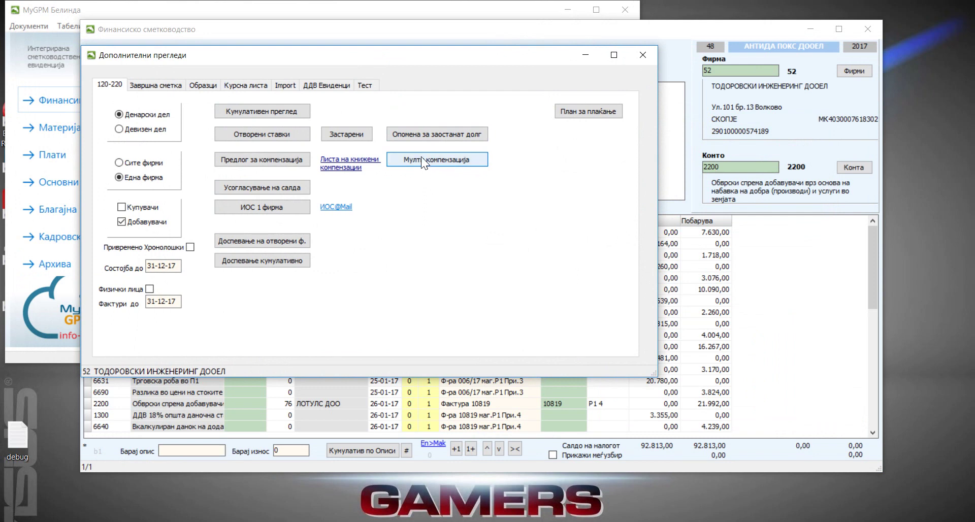
pyautogui.moveTo(281, 50); pyautogui.dragTo(492, 272)
pyautogui.click(474, 257)
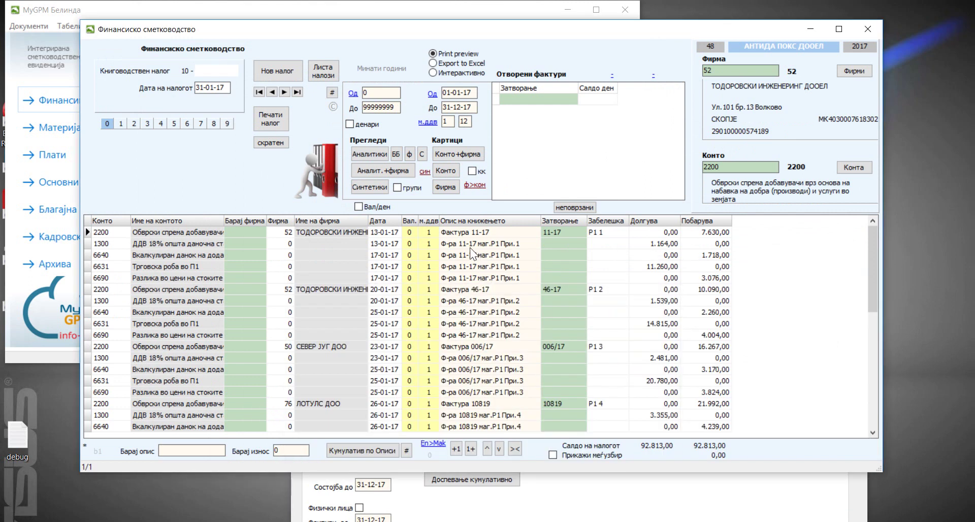
pyautogui.click(531, 111)
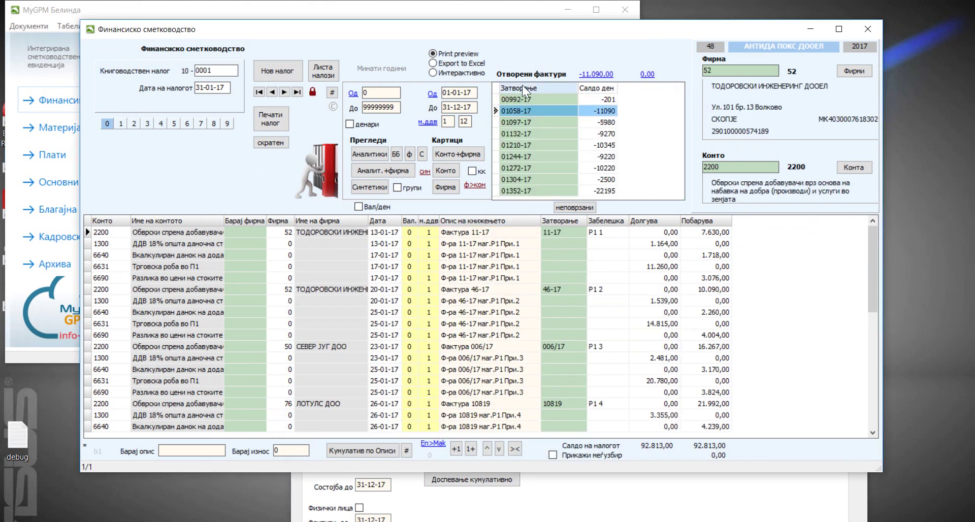
pyautogui.click(483, 502)
pyautogui.moveTo(474, 280); pyautogui.dragTo(337, 81)
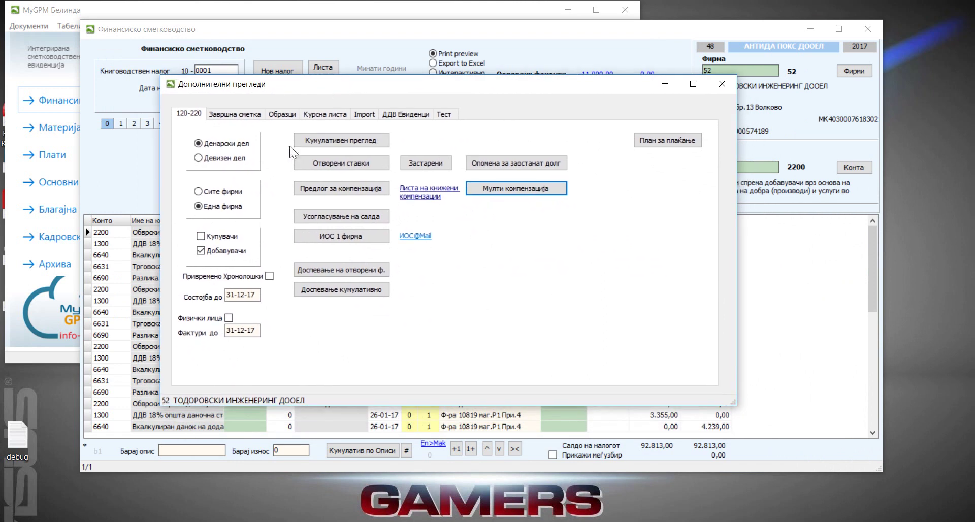
# Enable the Привремено Хронолошки option for the 120-220 reviews.
pyautogui.click(269, 276)
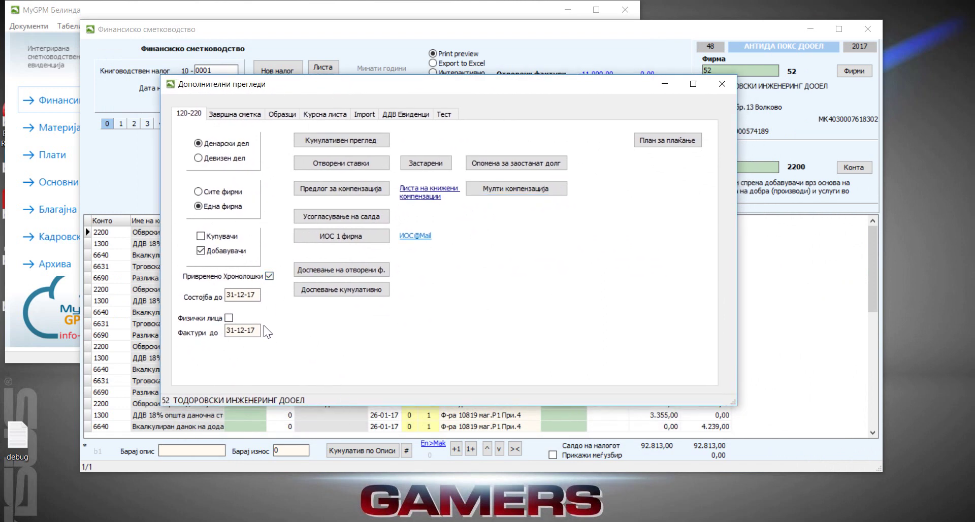
pyautogui.doubleClick(230, 294)
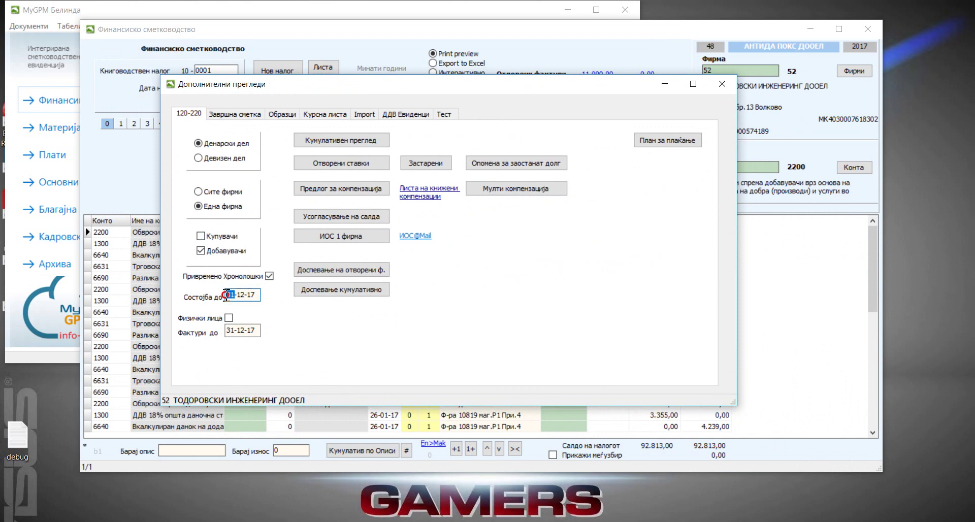
pyautogui.click(269, 276)
pyautogui.doubleClick(228, 295)
pyautogui.click(270, 277)
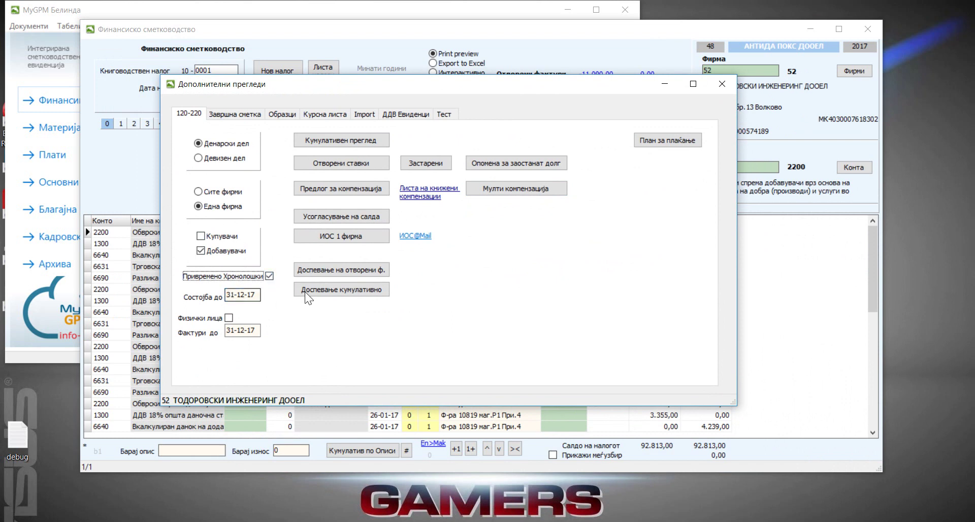
# Reopen the multilateral compensation and refresh its claims and liabilities lists.
pyautogui.click(496, 188)
pyautogui.click(285, 83)
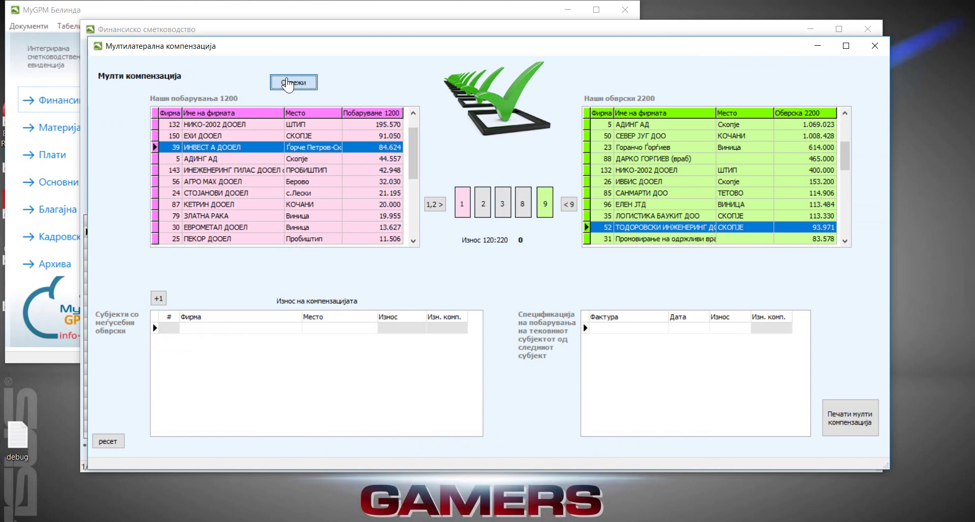
# Add ИНВЕСТ А ДООЕЛ from the claims list, view the claims specification of АНТИДА ПОКС, and reset the compensation.
pyautogui.click(316, 150)
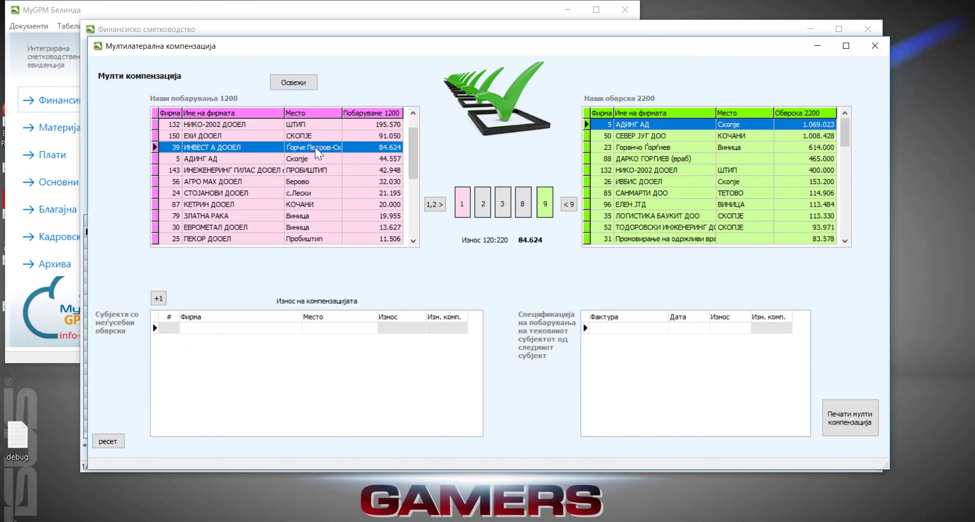
pyautogui.click(434, 205)
pyautogui.click(417, 330)
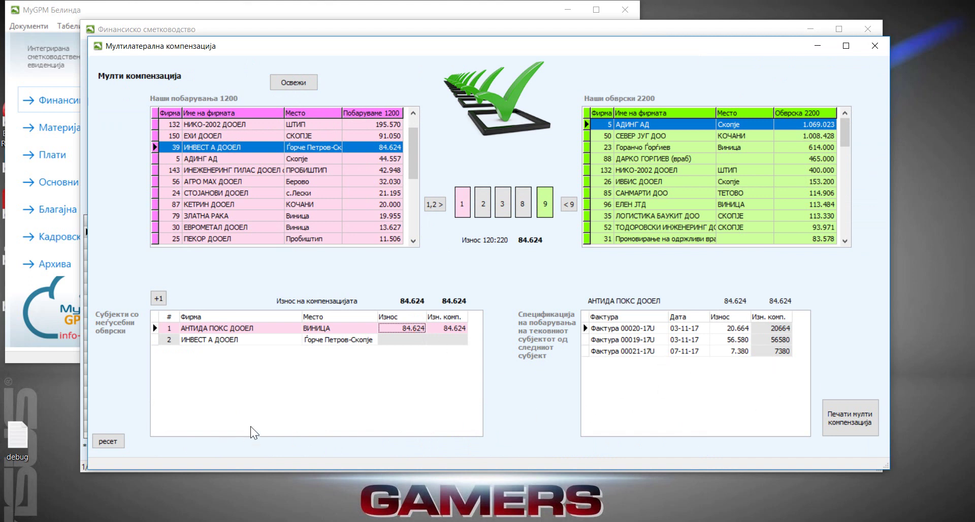
pyautogui.click(108, 443)
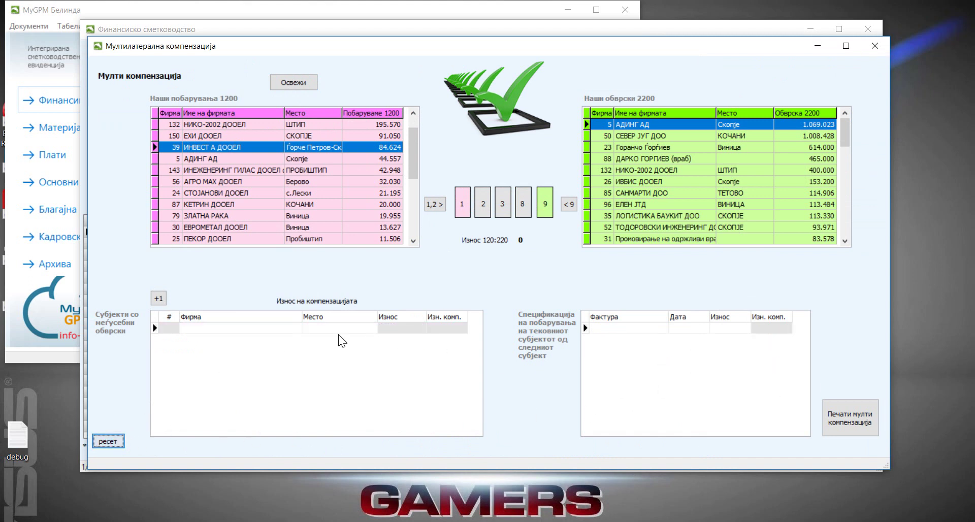